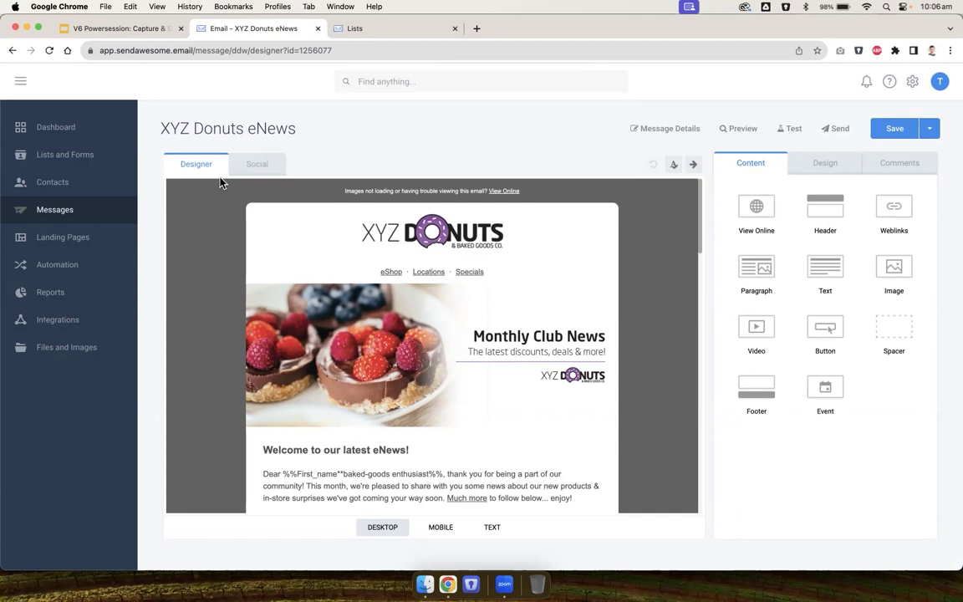
- Open the preview of the XYZ Donuts eNews email, enlarge its window and reduce the zoom to 75%
{"action": "scroll", "coordinate": [449, 301], "scroll_direction": "down", "scroll_amount": 2}
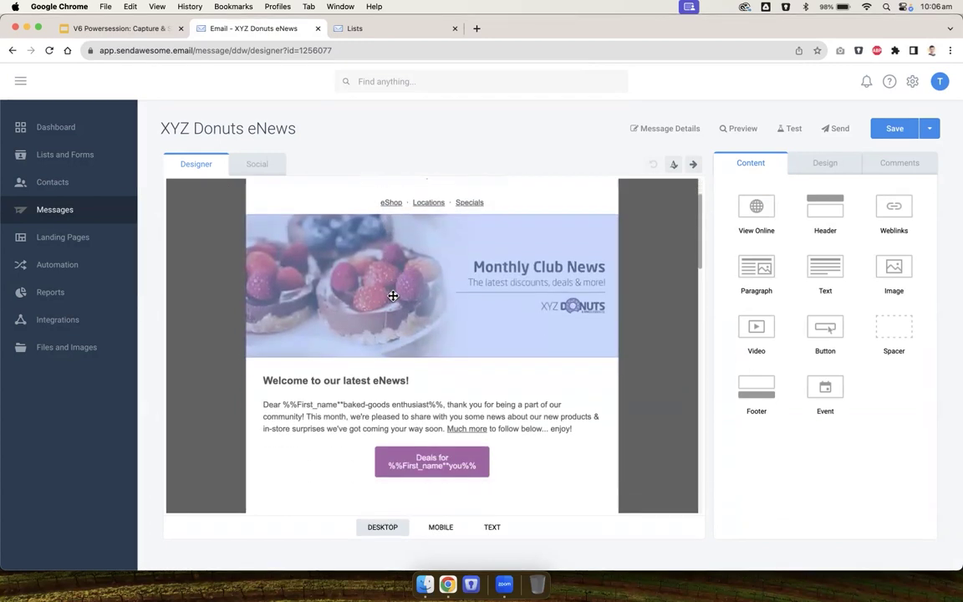
{"action": "scroll", "coordinate": [644, 387], "scroll_direction": "down", "scroll_amount": 3}
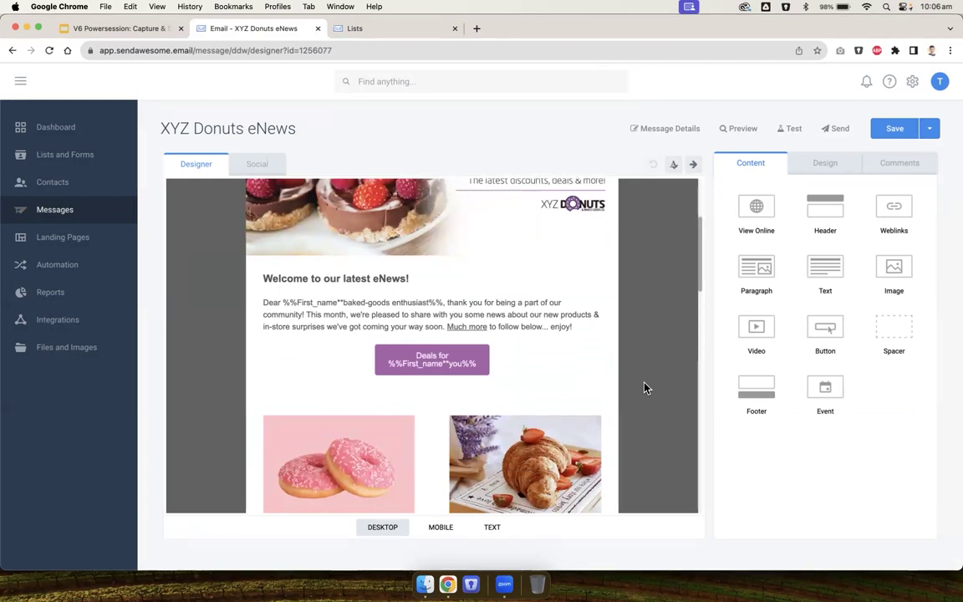
{"action": "scroll", "coordinate": [644, 387], "scroll_direction": "down", "scroll_amount": 3}
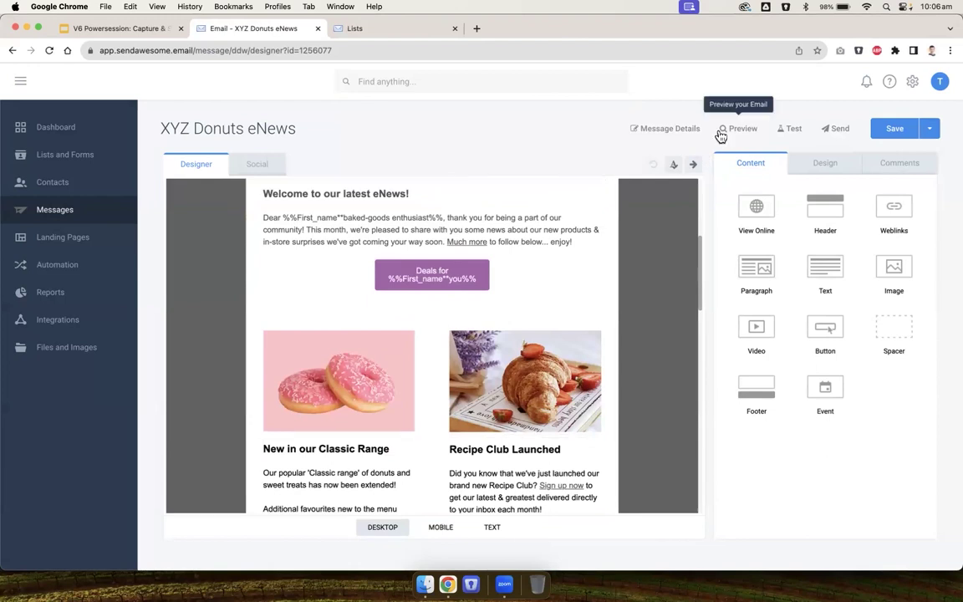
{"action": "left_click", "coordinate": [741, 131]}
{"action": "left_click_drag", "start_coordinate": [388, 64], "coordinate": [299, 28]}
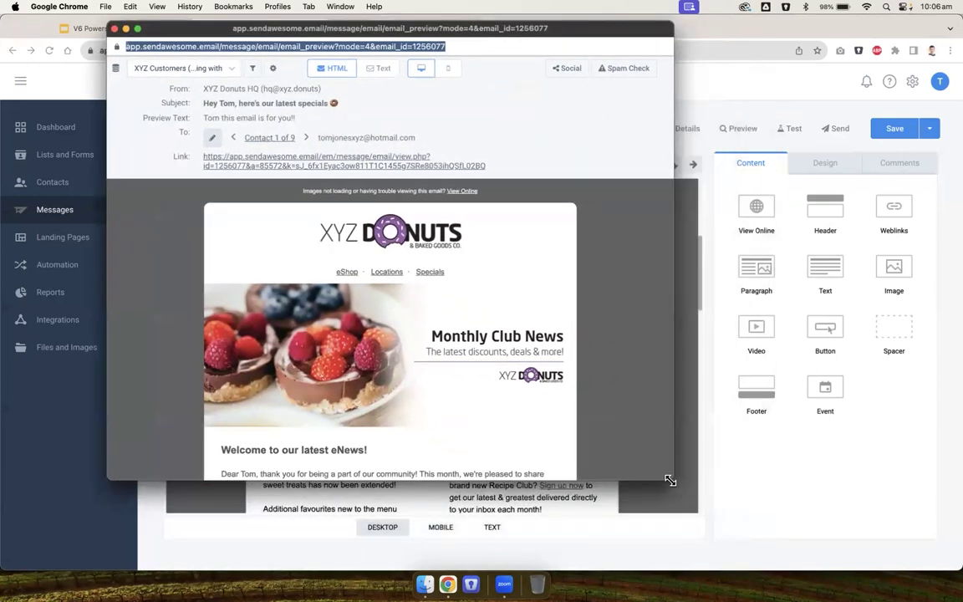
{"action": "left_click_drag", "start_coordinate": [670, 480], "coordinate": [761, 548]}
{"action": "key", "text": "super+minus"}
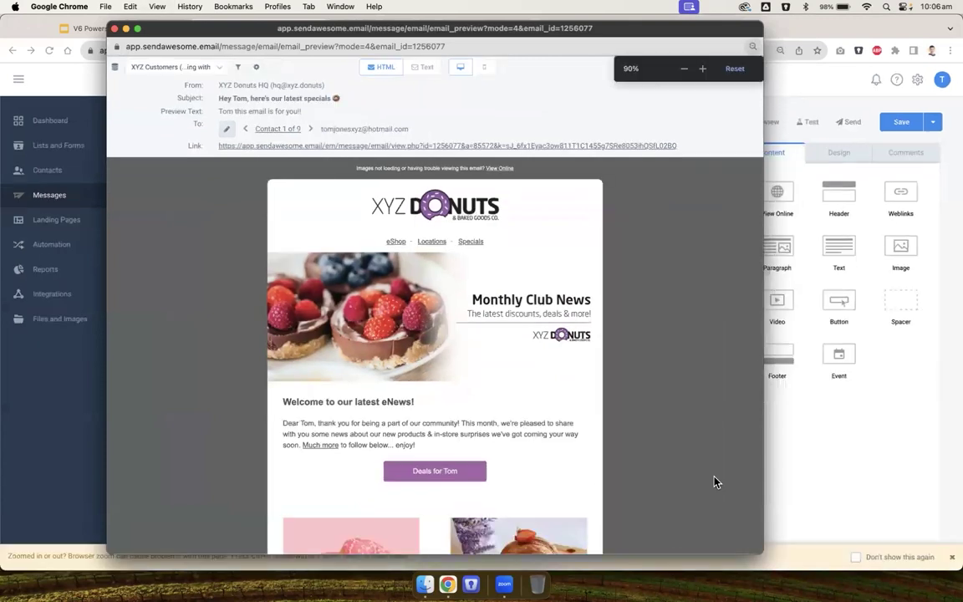
{"action": "key", "text": "super+minus"}
{"action": "key", "text": "super+minus"}
{"action": "scroll", "coordinate": [715, 481], "scroll_direction": "down", "scroll_amount": 5}
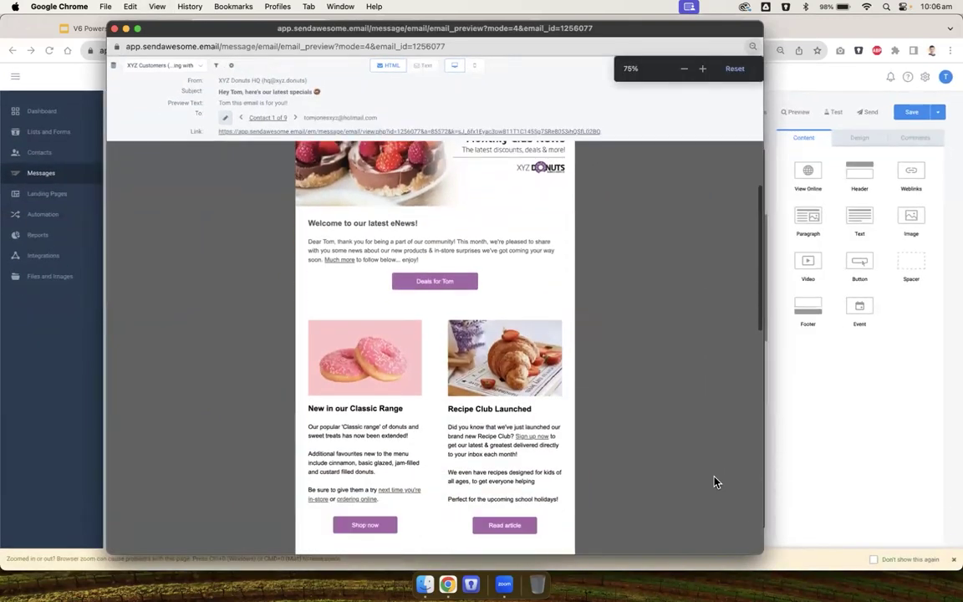
- Check the personalised greeting and deals button in the preview for the first four contacts
{"action": "double_click", "coordinate": [329, 241]}
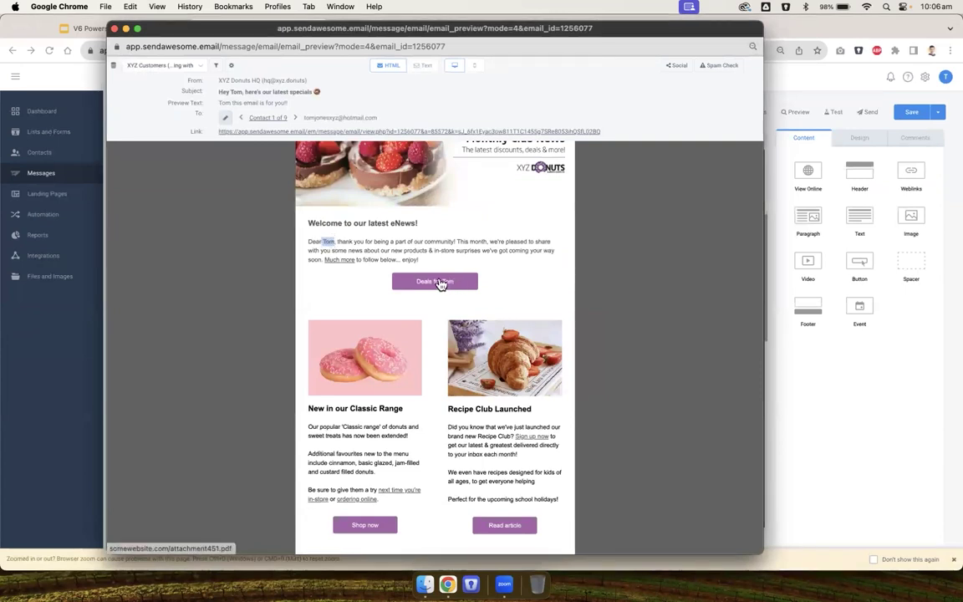
{"action": "left_click", "coordinate": [309, 299]}
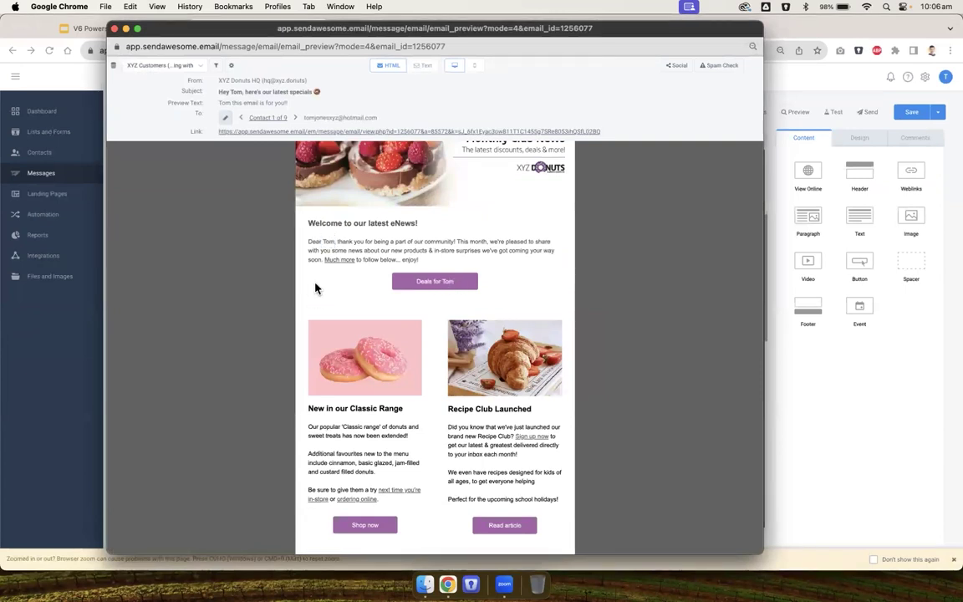
{"action": "left_click", "coordinate": [295, 119]}
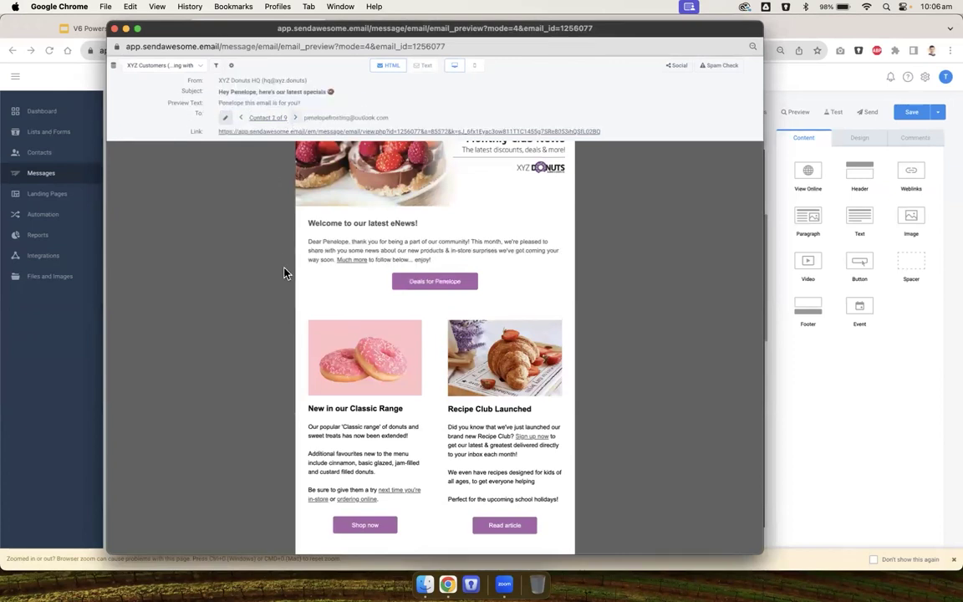
{"action": "left_click", "coordinate": [296, 118]}
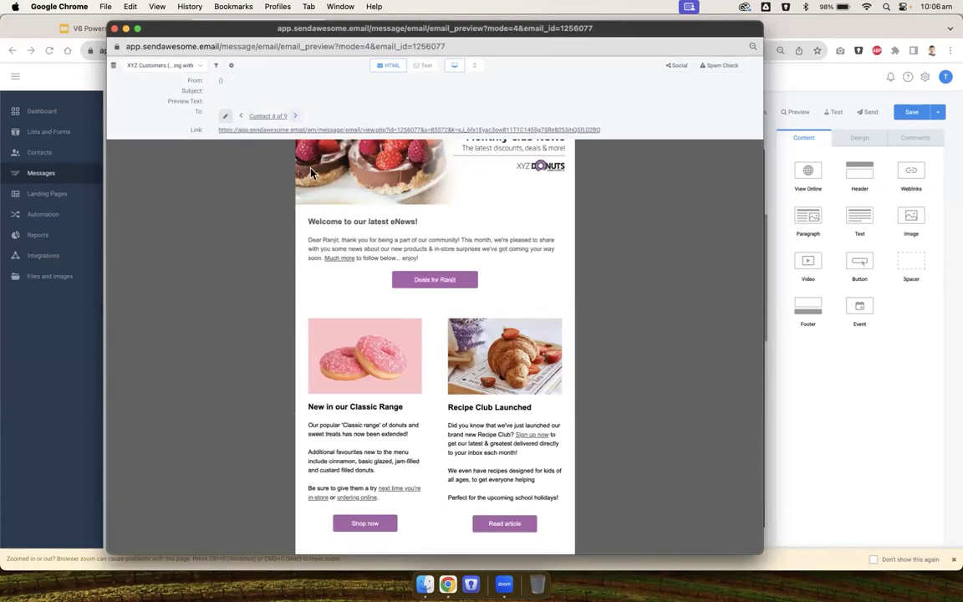
- Compare the "Your nearest stores..." section of the preview across contacts up to contact 7 of 9
{"action": "scroll", "coordinate": [384, 251], "scroll_direction": "down", "scroll_amount": 2}
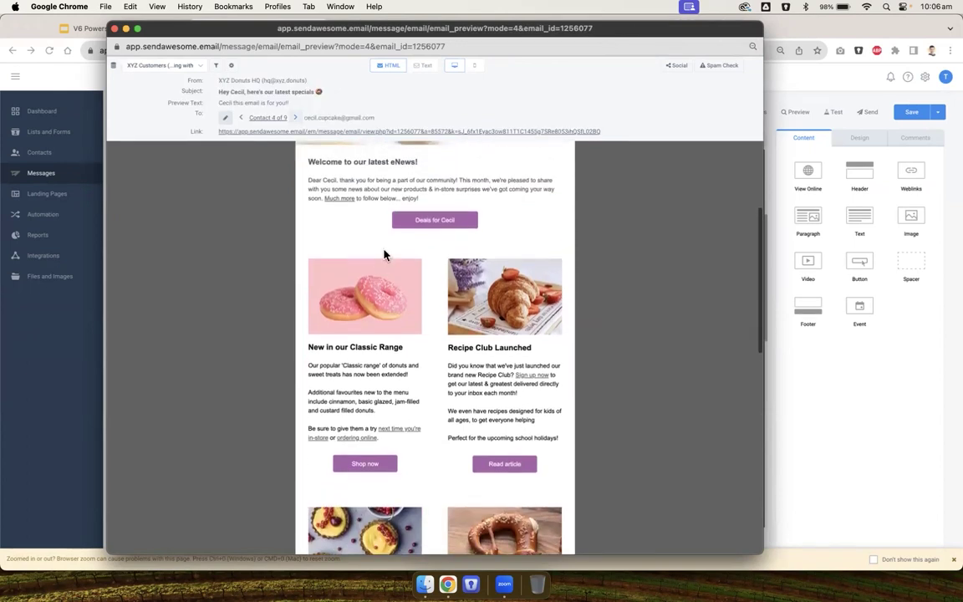
{"action": "scroll", "coordinate": [385, 254], "scroll_direction": "down", "scroll_amount": 10}
{"action": "left_click", "coordinate": [296, 118]}
{"action": "left_click", "coordinate": [295, 117]}
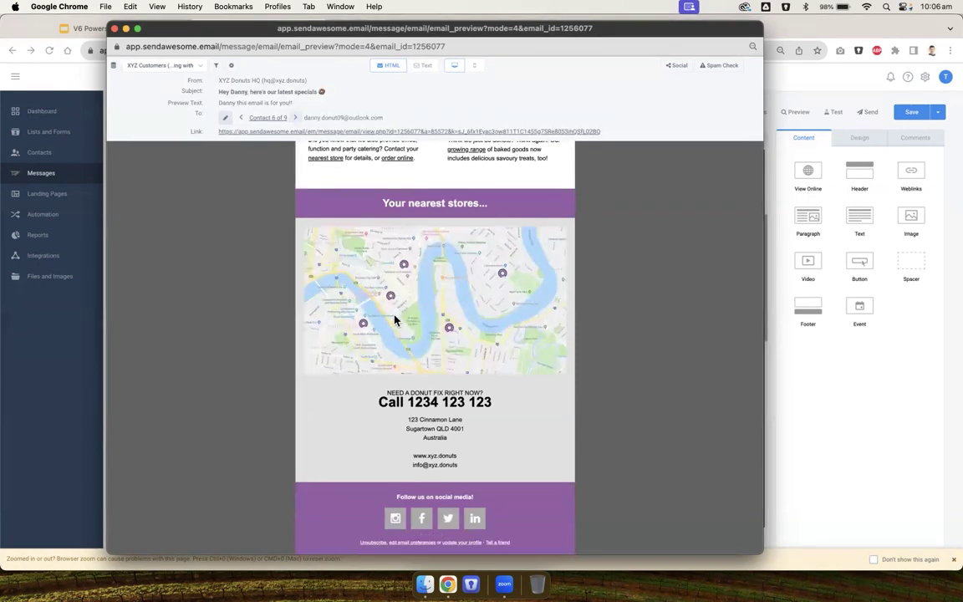
{"action": "left_click", "coordinate": [295, 119]}
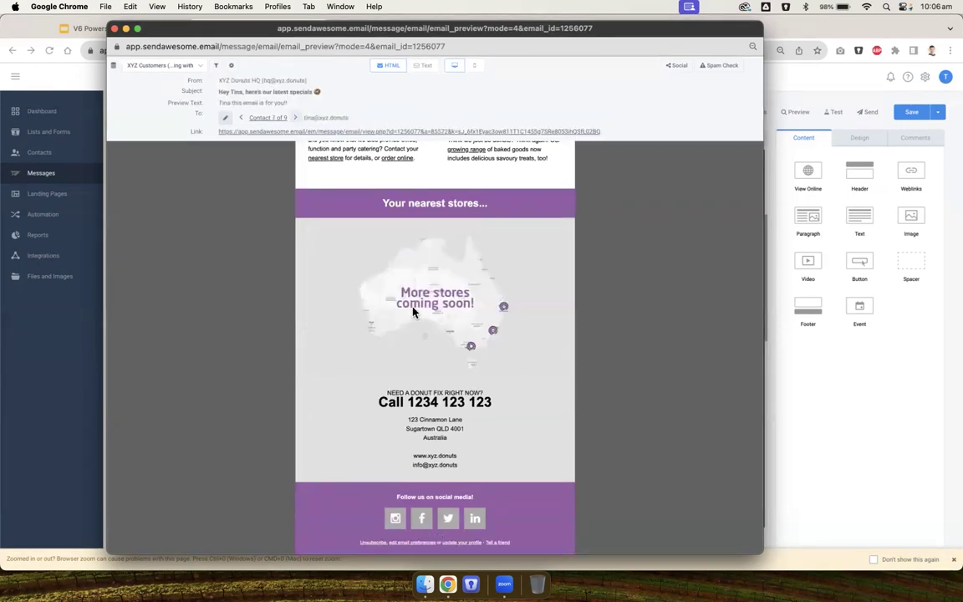
- Return to the previous contact's preview, close the preview window and reset the browser zoom
{"action": "scroll", "coordinate": [412, 312], "scroll_direction": "up", "scroll_amount": 10}
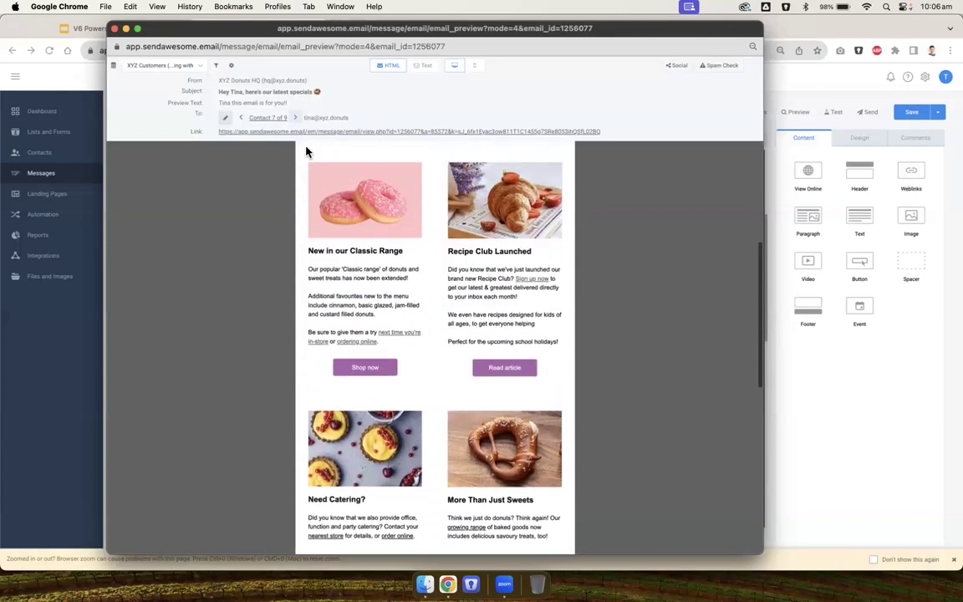
{"action": "left_click", "coordinate": [240, 118]}
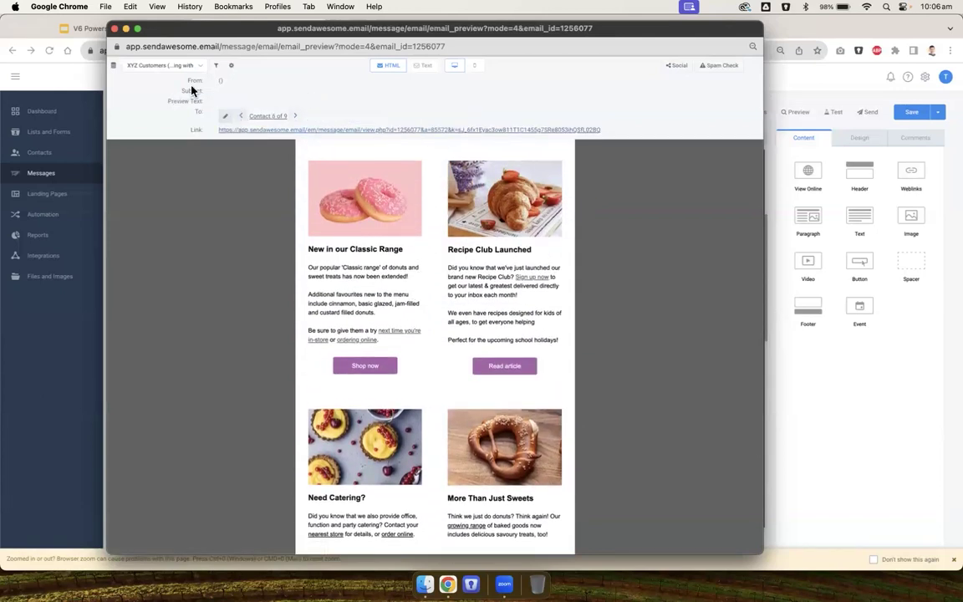
{"action": "left_click", "coordinate": [114, 29]}
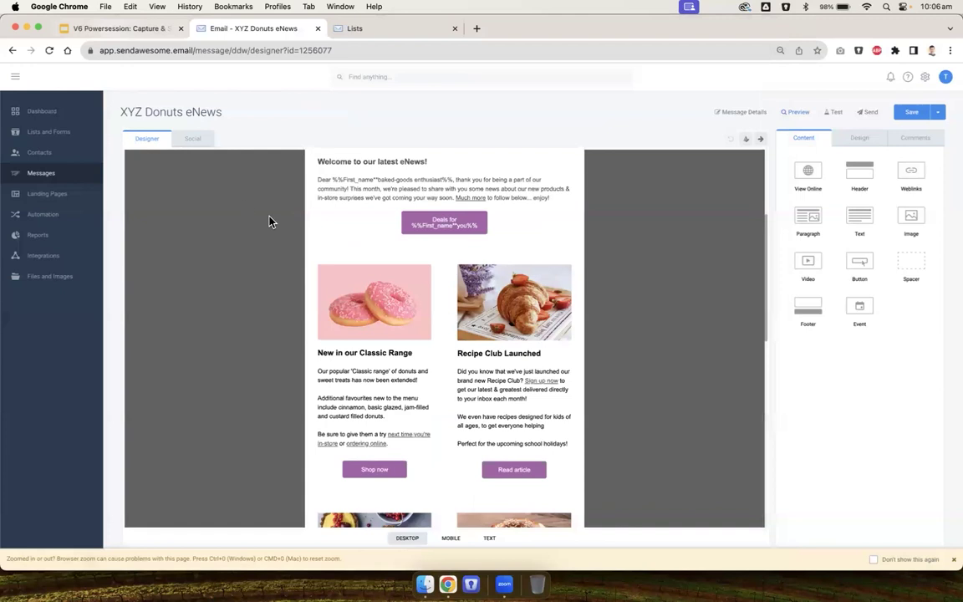
{"action": "key", "text": "super+0"}
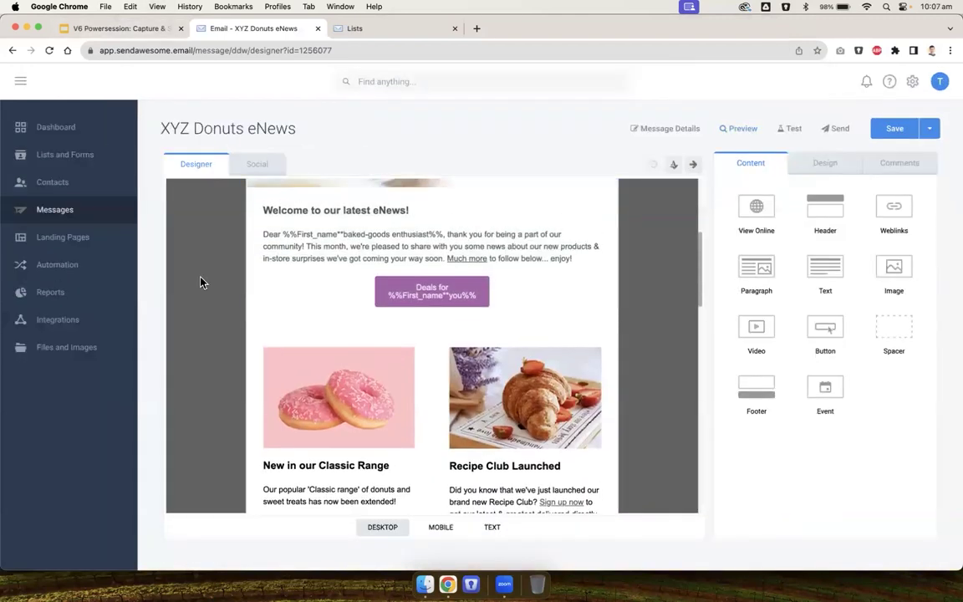
- Compare the Default and "Gluten free" dietary versions of the Classic Range block, leave it on Default and deselect it
{"action": "left_click", "coordinate": [326, 417]}
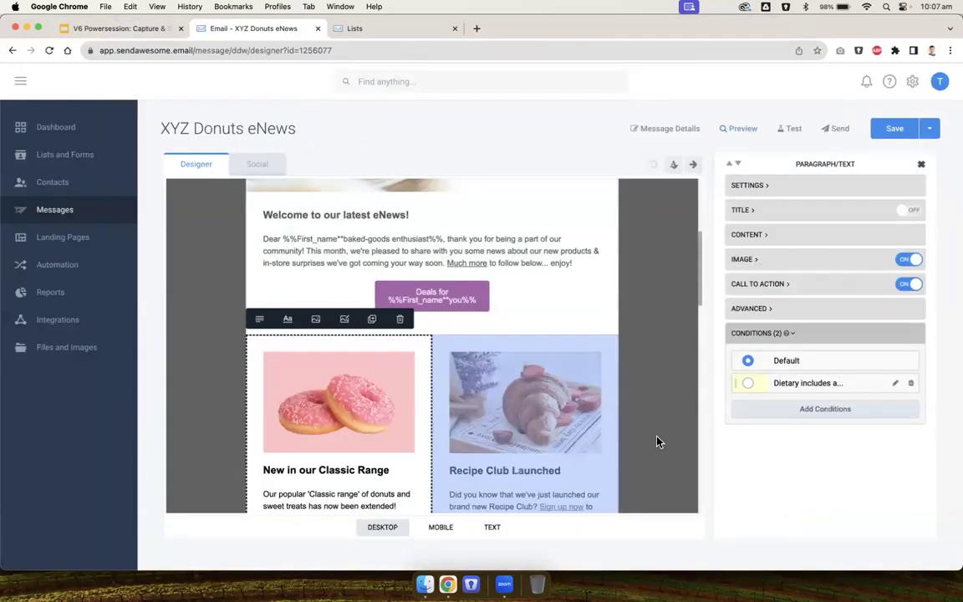
{"action": "left_click", "coordinate": [748, 383]}
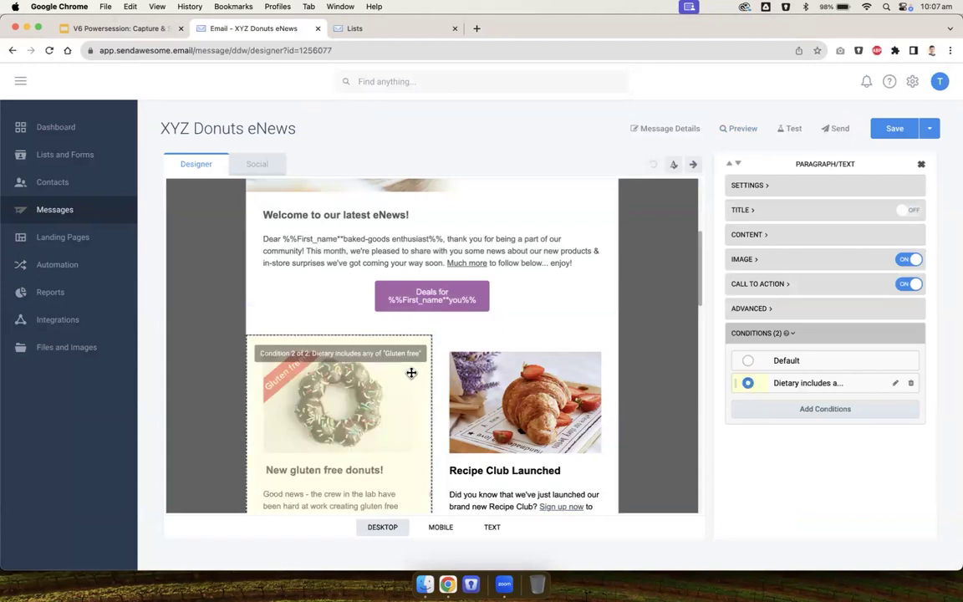
{"action": "scroll", "coordinate": [327, 369], "scroll_direction": "down", "scroll_amount": 3}
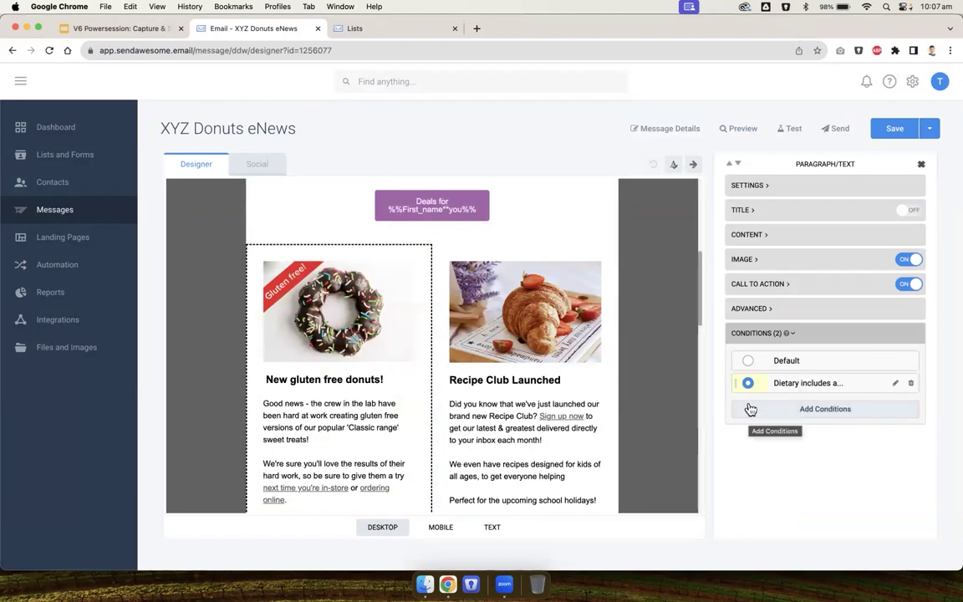
{"action": "left_click", "coordinate": [748, 361]}
{"action": "left_click", "coordinate": [749, 383]}
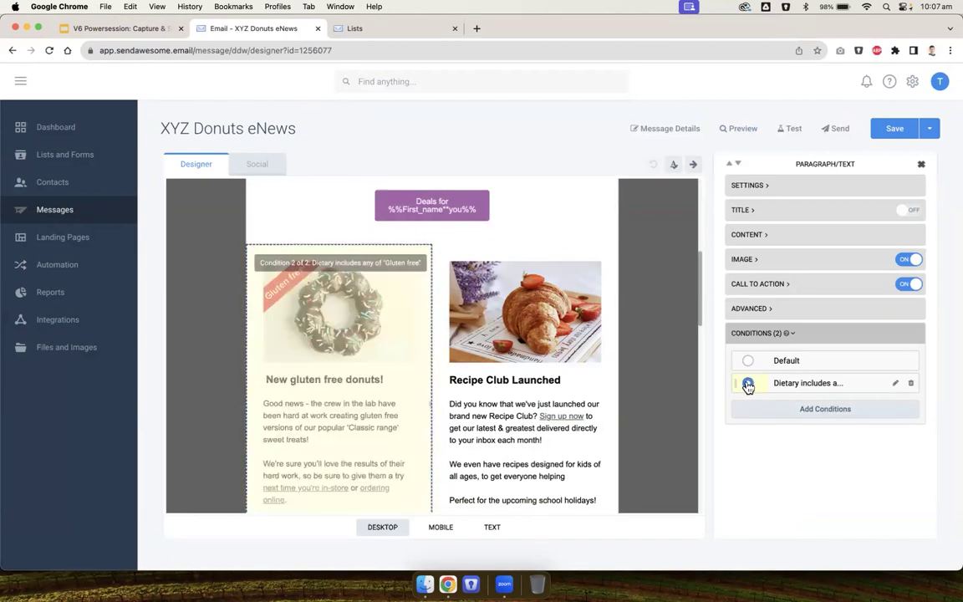
{"action": "scroll", "coordinate": [445, 379], "scroll_direction": "down", "scroll_amount": 2}
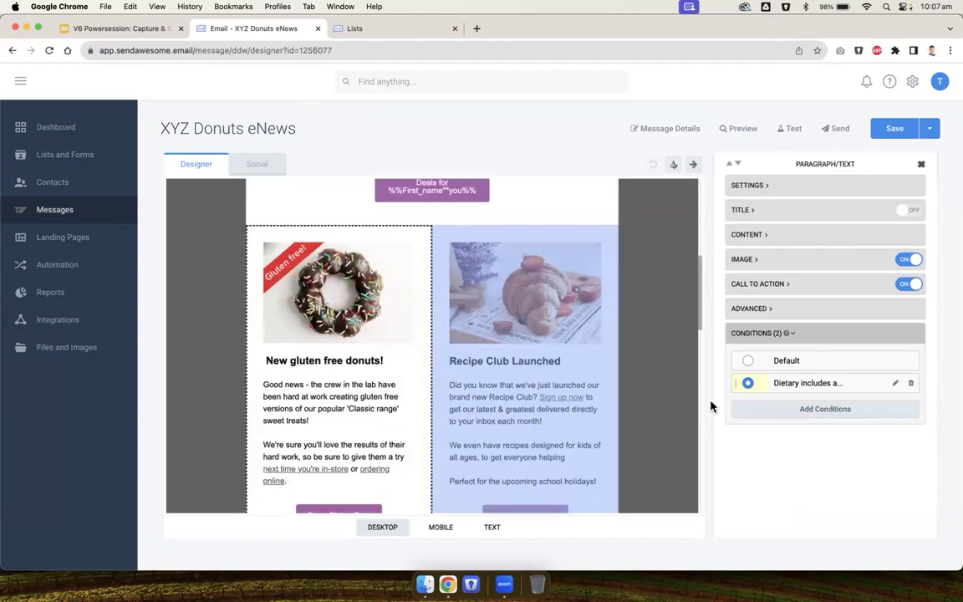
{"action": "left_click", "coordinate": [748, 361]}
{"action": "left_click", "coordinate": [749, 383]}
{"action": "left_click", "coordinate": [748, 361]}
{"action": "left_click", "coordinate": [664, 360]}
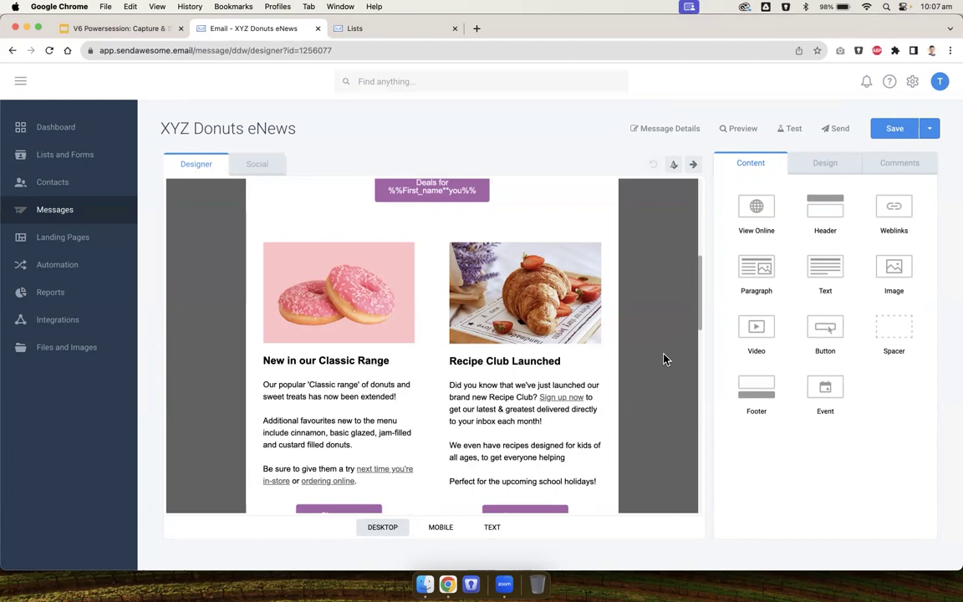
- View each State condition of the "Your nearest stores..." block, ending on the first State condition
{"action": "scroll", "coordinate": [665, 360], "scroll_direction": "up", "scroll_amount": 2}
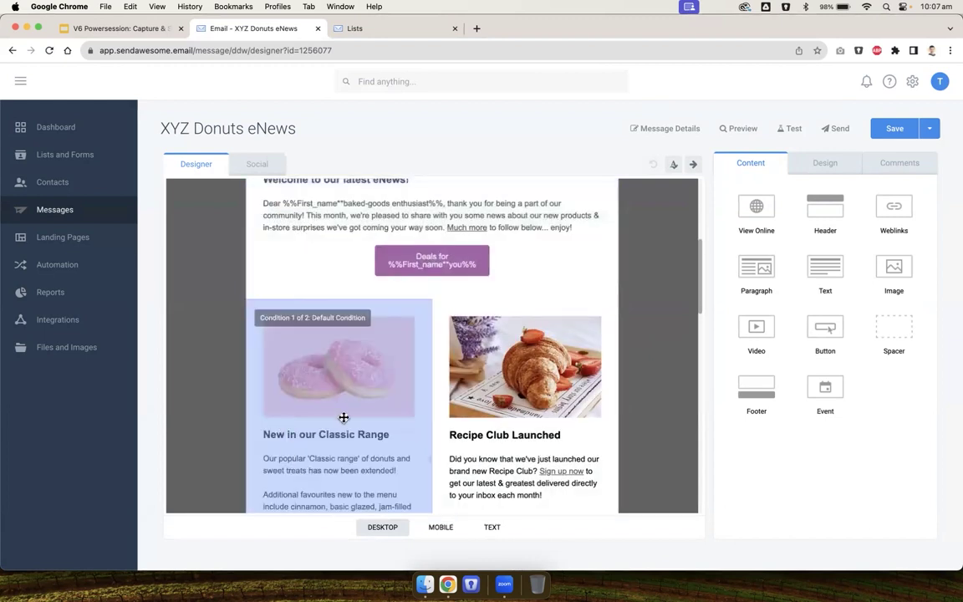
{"action": "scroll", "coordinate": [316, 404], "scroll_direction": "down", "scroll_amount": 8}
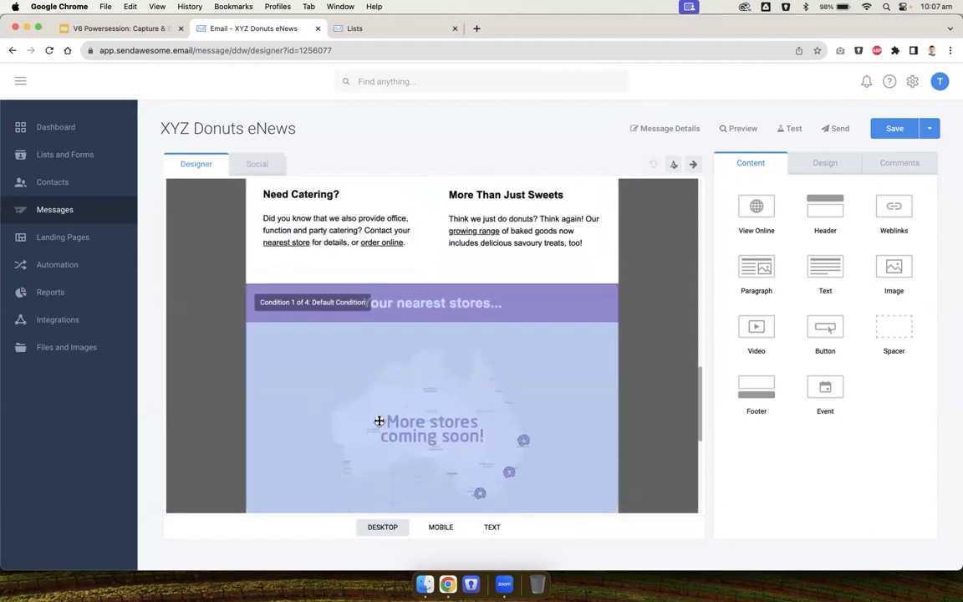
{"action": "left_click", "coordinate": [383, 419]}
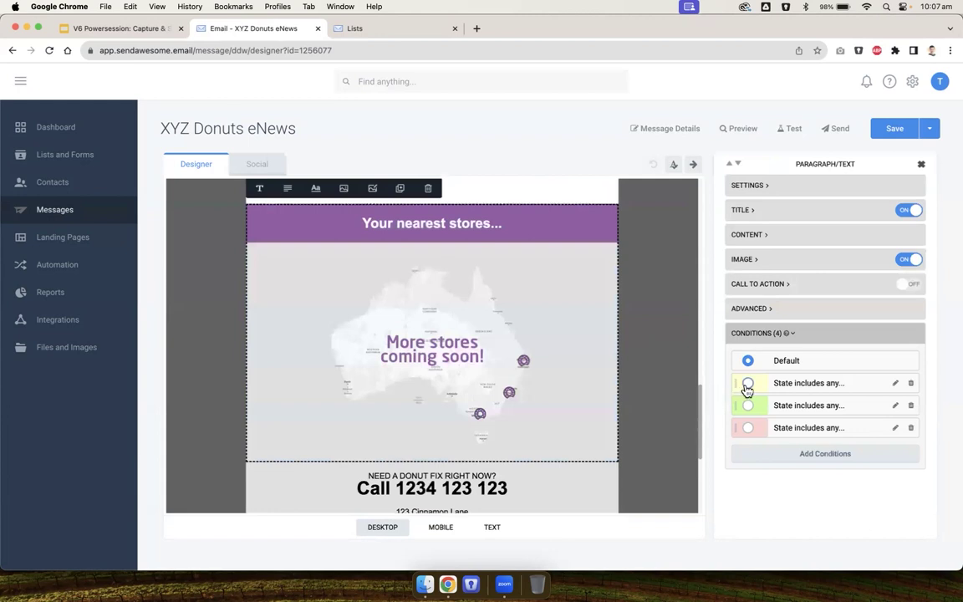
{"action": "left_click", "coordinate": [747, 383]}
{"action": "left_click", "coordinate": [748, 406]}
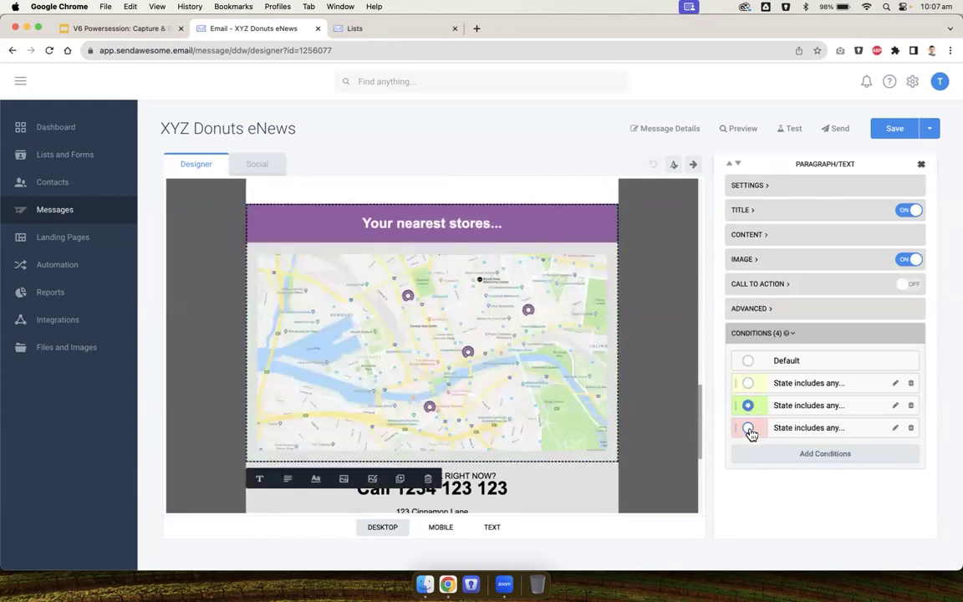
{"action": "left_click", "coordinate": [748, 428]}
{"action": "left_click", "coordinate": [748, 384]}
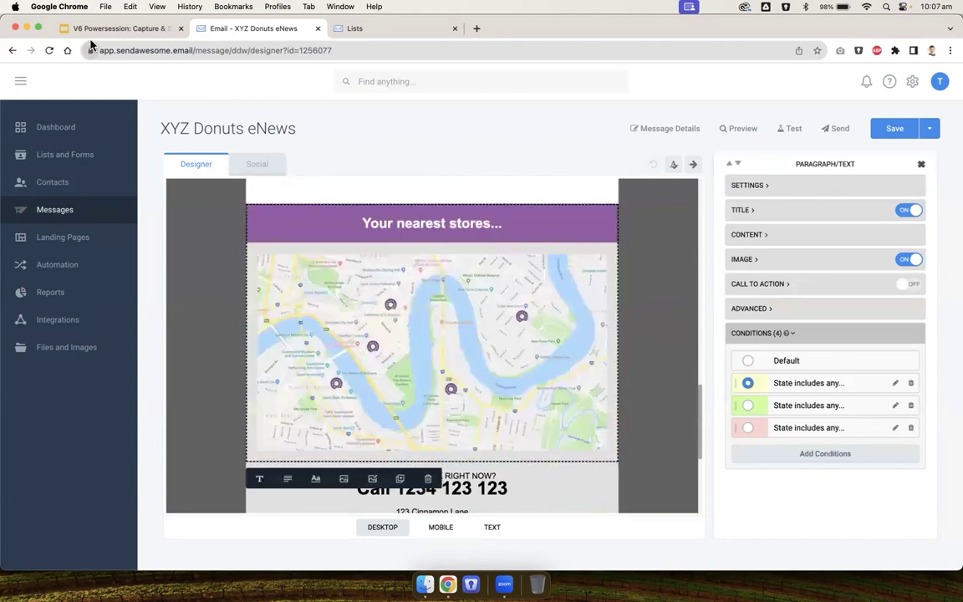
- Open the web form of the XYZ Customers (Segmenting with forms) list and delete its Last Name field
{"action": "left_click", "coordinate": [347, 29]}
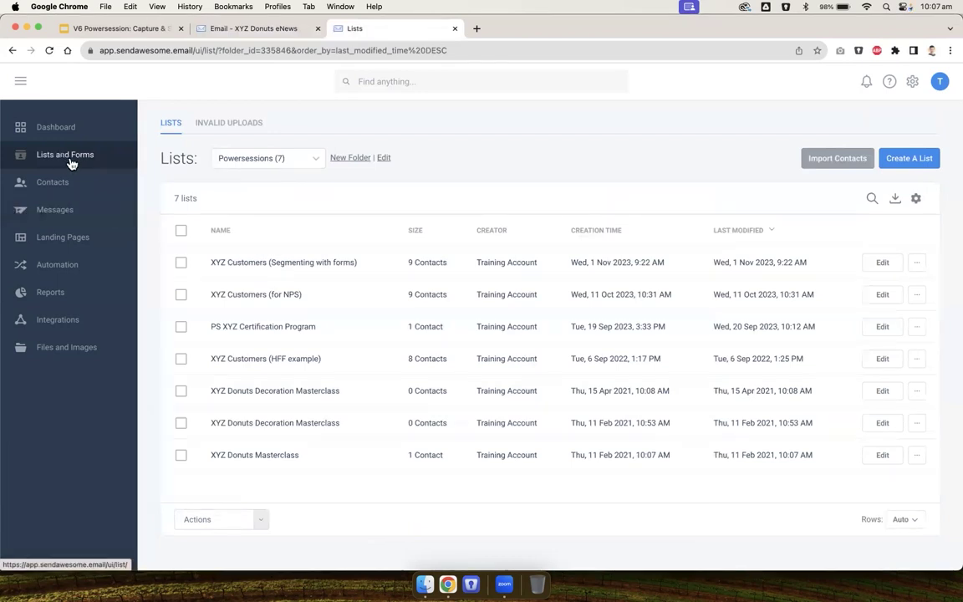
{"action": "double_click", "coordinate": [259, 267]}
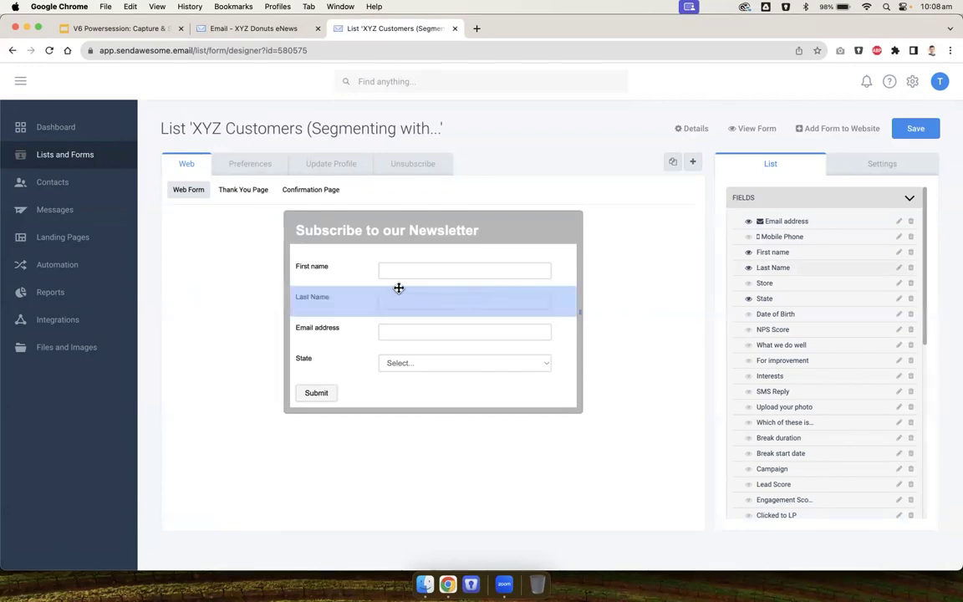
{"action": "left_click", "coordinate": [361, 296]}
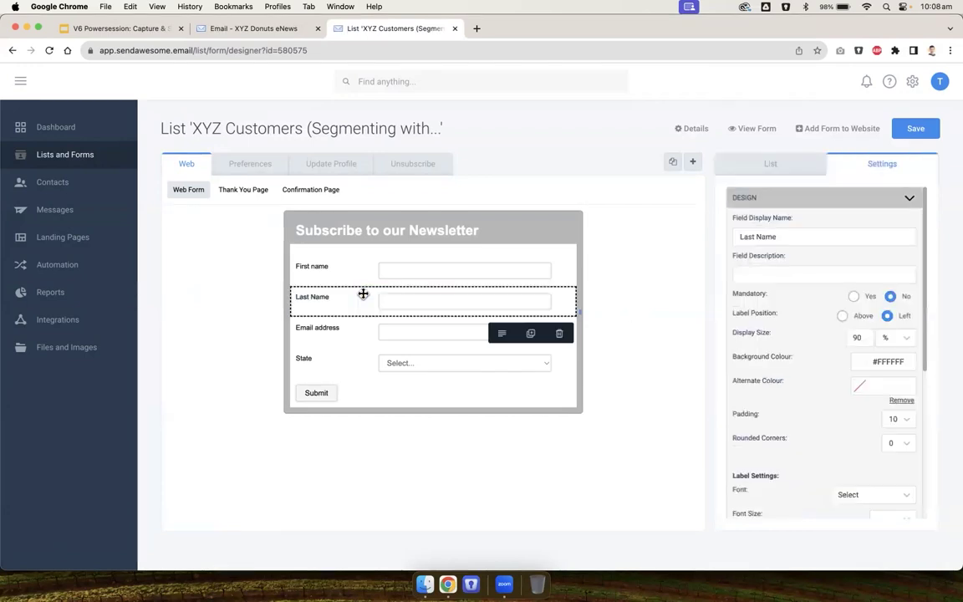
{"action": "left_click", "coordinate": [561, 332]}
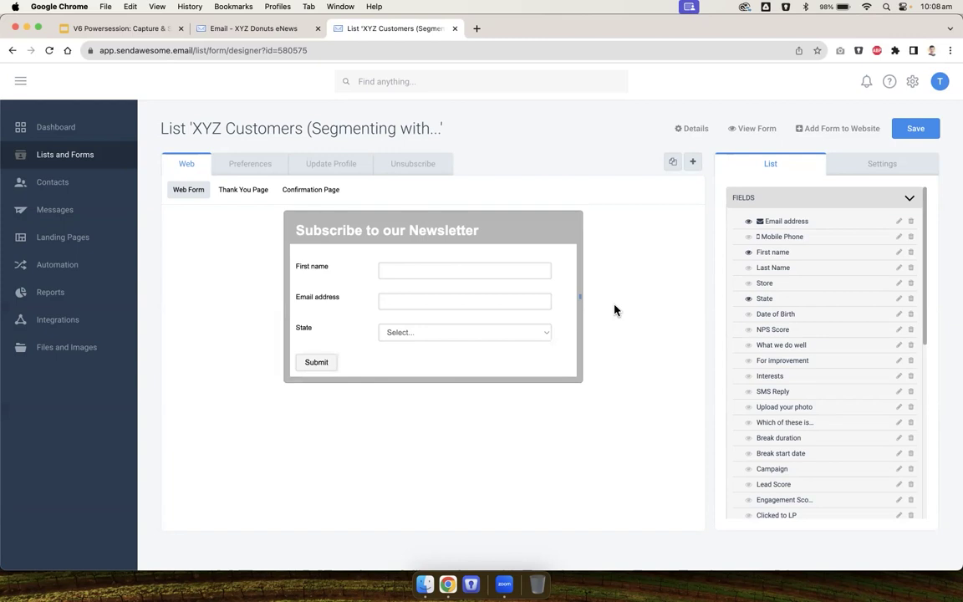
- Open the Add Field dialog for the list and browse its standard fields
{"action": "scroll", "coordinate": [790, 431], "scroll_direction": "down", "scroll_amount": 2}
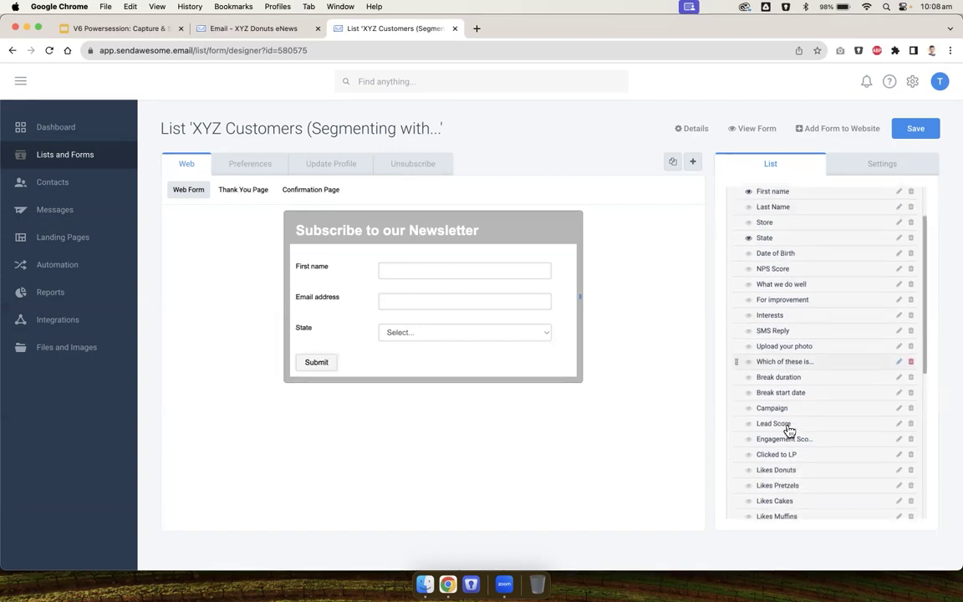
{"action": "scroll", "coordinate": [789, 430], "scroll_direction": "up", "scroll_amount": 5}
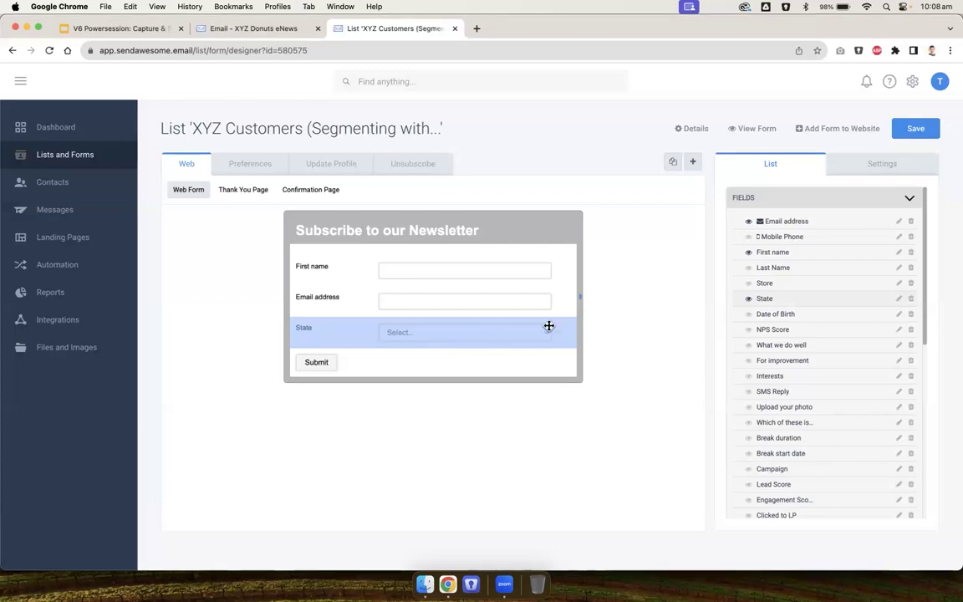
{"action": "scroll", "coordinate": [763, 355], "scroll_direction": "down", "scroll_amount": 1}
{"action": "scroll", "coordinate": [764, 354], "scroll_direction": "down", "scroll_amount": 5}
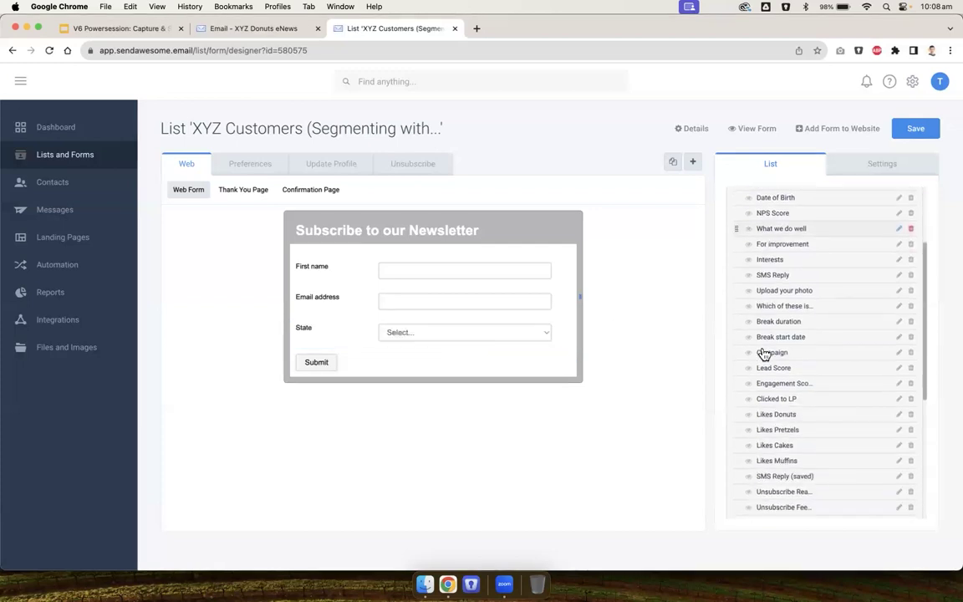
{"action": "scroll", "coordinate": [763, 354], "scroll_direction": "down", "scroll_amount": 6}
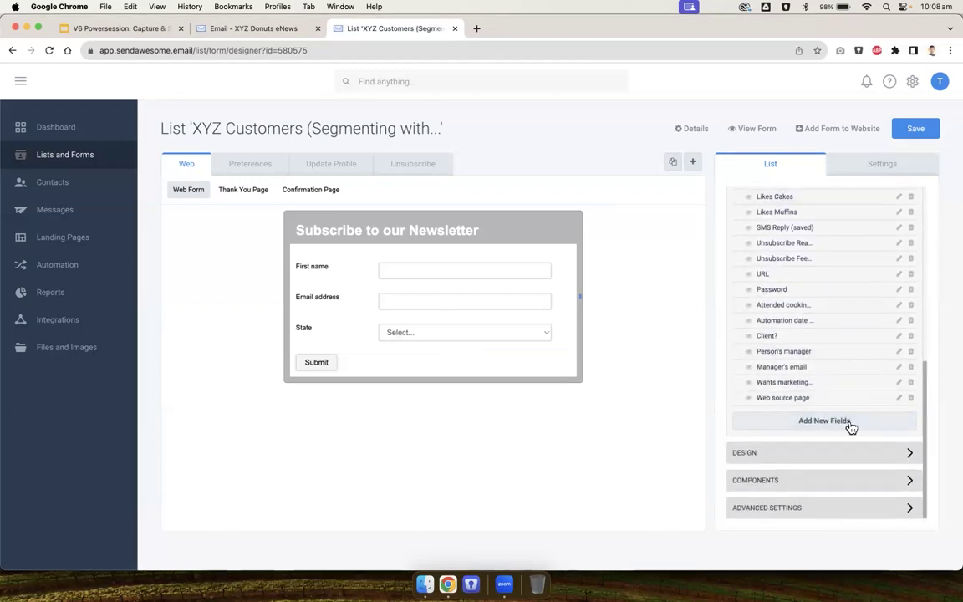
{"action": "left_click", "coordinate": [862, 426]}
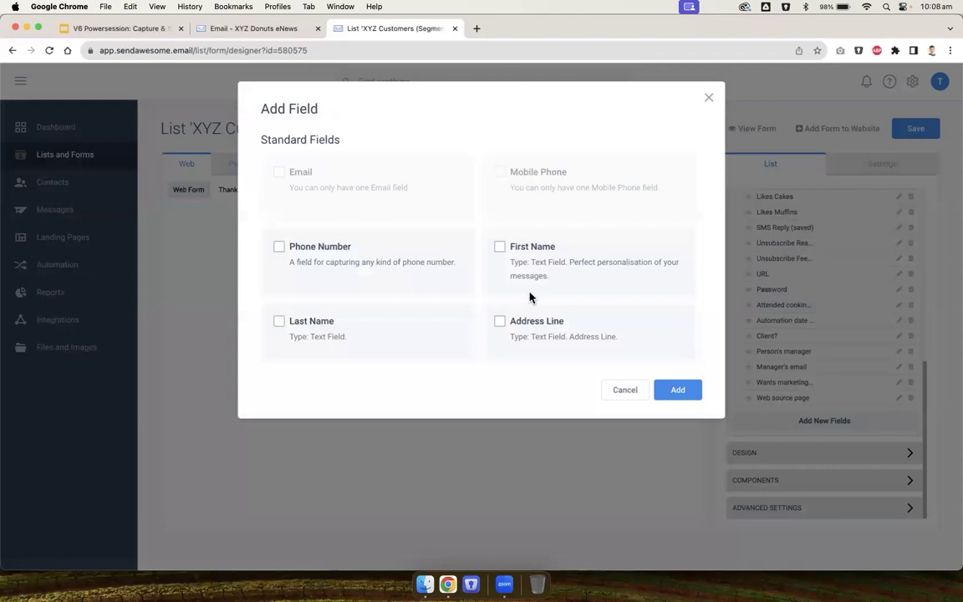
{"action": "scroll", "coordinate": [395, 215], "scroll_direction": "down", "scroll_amount": 3}
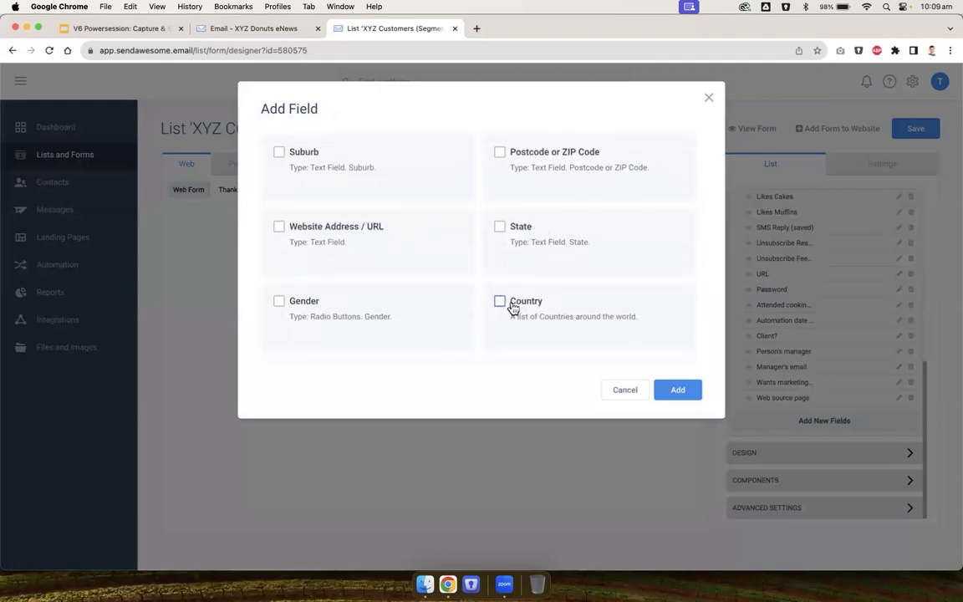
{"action": "left_click_drag", "start_coordinate": [513, 314], "coordinate": [615, 314]}
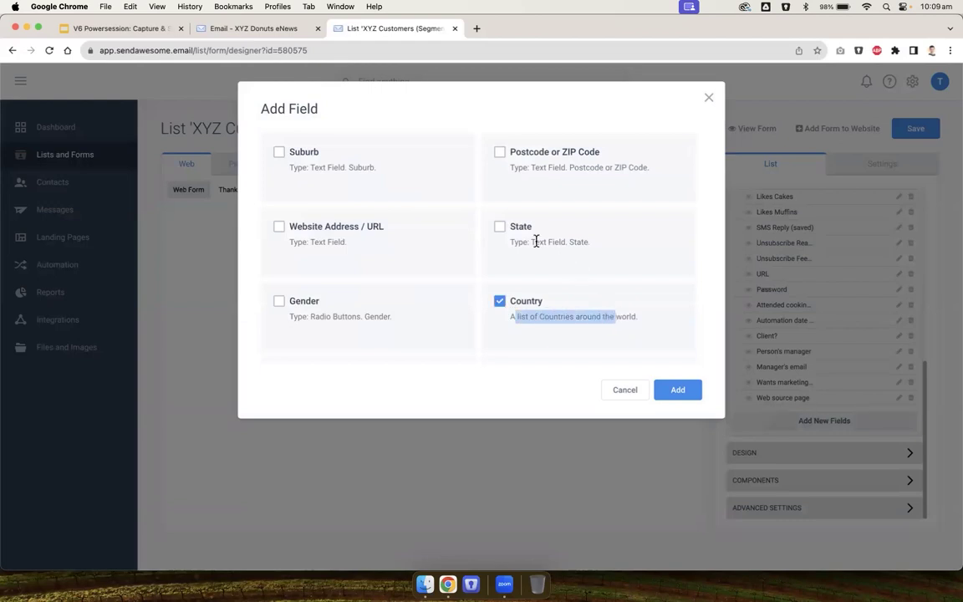
{"action": "left_click_drag", "start_coordinate": [533, 243], "coordinate": [604, 241]}
{"action": "left_click", "coordinate": [500, 228]}
{"action": "left_click", "coordinate": [500, 301]}
- Add a custom Checkbox field to the list
{"action": "scroll", "coordinate": [397, 311], "scroll_direction": "down", "scroll_amount": 5}
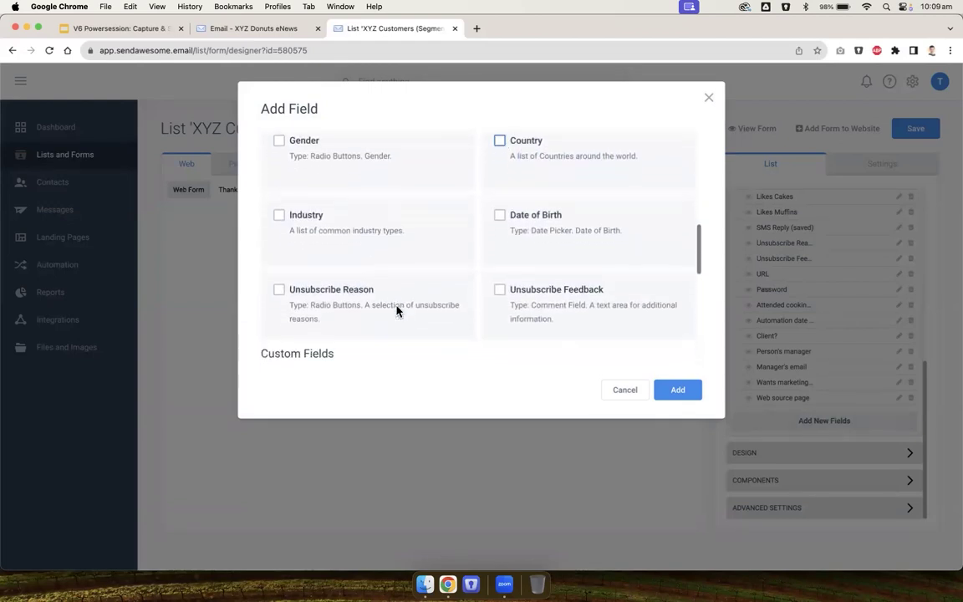
{"action": "scroll", "coordinate": [398, 311], "scroll_direction": "down", "scroll_amount": 5}
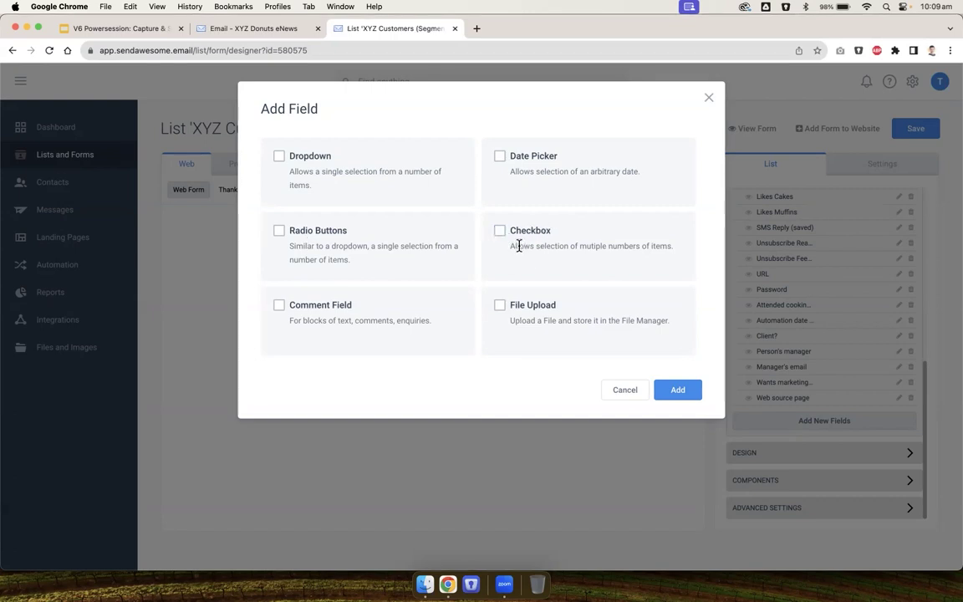
{"action": "left_click_drag", "start_coordinate": [511, 245], "coordinate": [667, 248]}
{"action": "left_click", "coordinate": [652, 250]}
{"action": "left_click", "coordinate": [510, 242]}
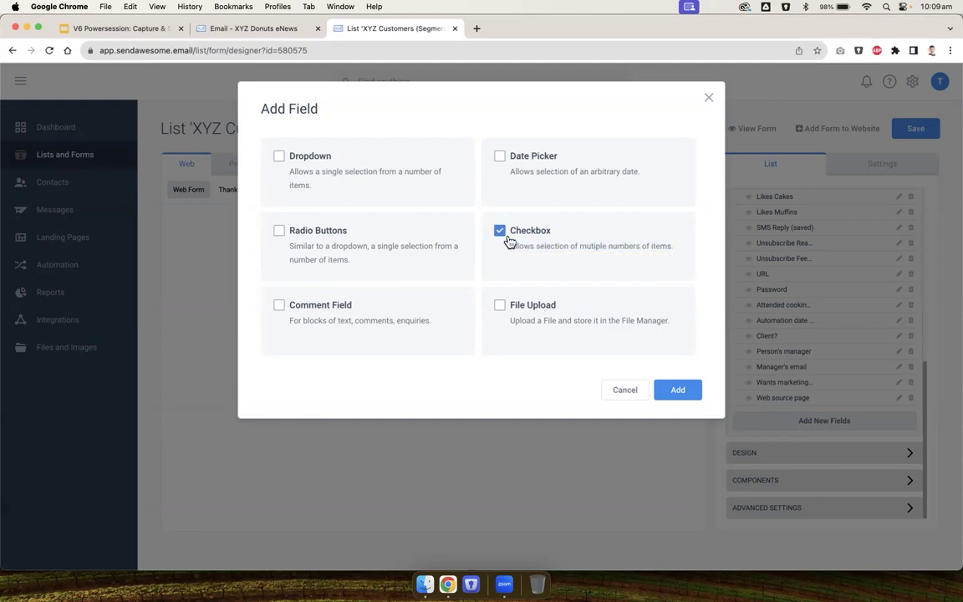
{"action": "left_click", "coordinate": [680, 392]}
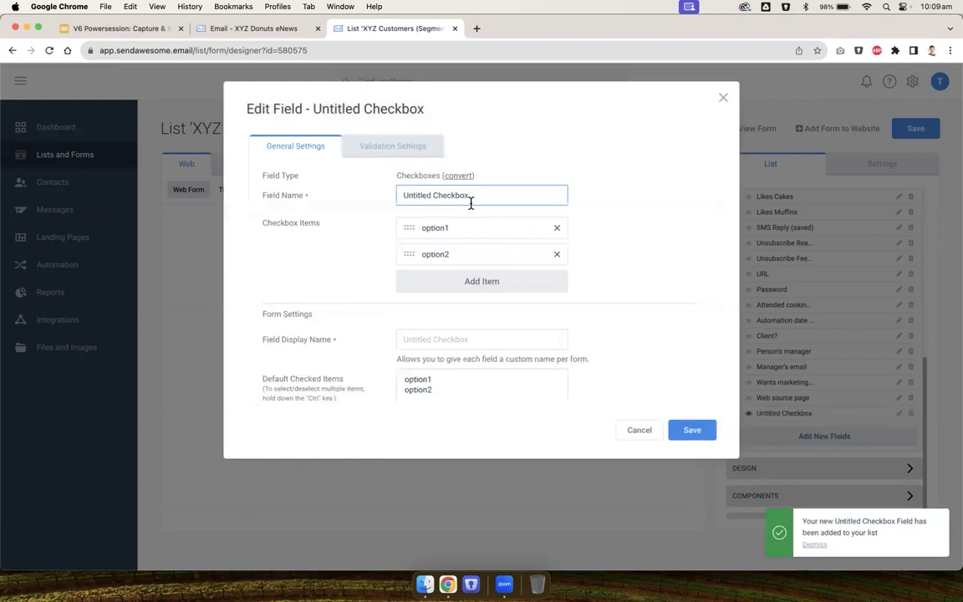
- Name the new checkbox field Dietary, give it the items Gluten free, Vegetarian and Vegan, and save its settings
{"action": "triple_click", "coordinate": [463, 196]}
{"action": "type", "text": "Die"}
{"action": "double_click", "coordinate": [474, 229]}
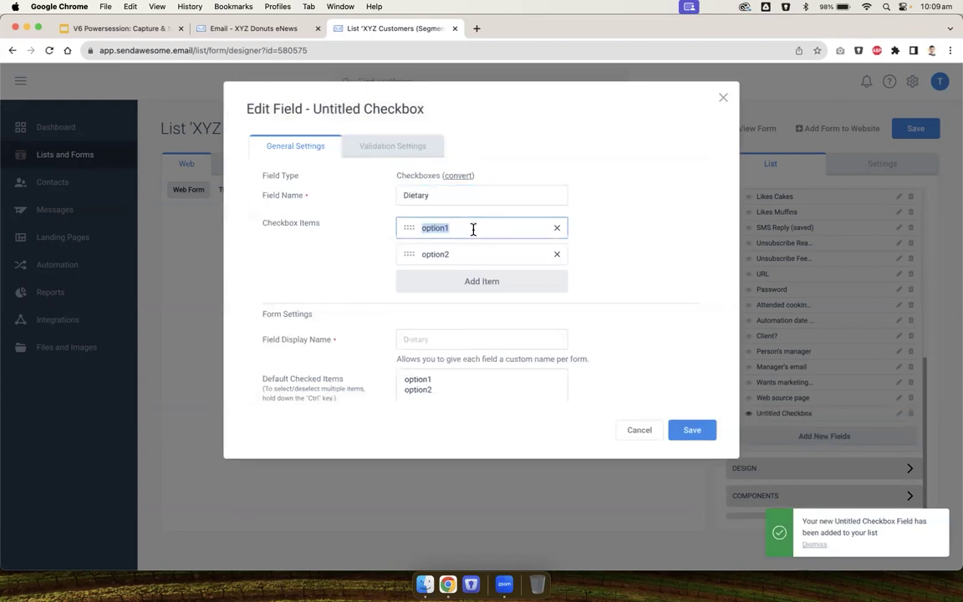
{"action": "type", "text": "Gluten free"}
{"action": "double_click", "coordinate": [468, 254]}
{"action": "type", "text": "Vegetarian"}
{"action": "left_click", "coordinate": [451, 281]}
{"action": "type", "text": "Vegan"}
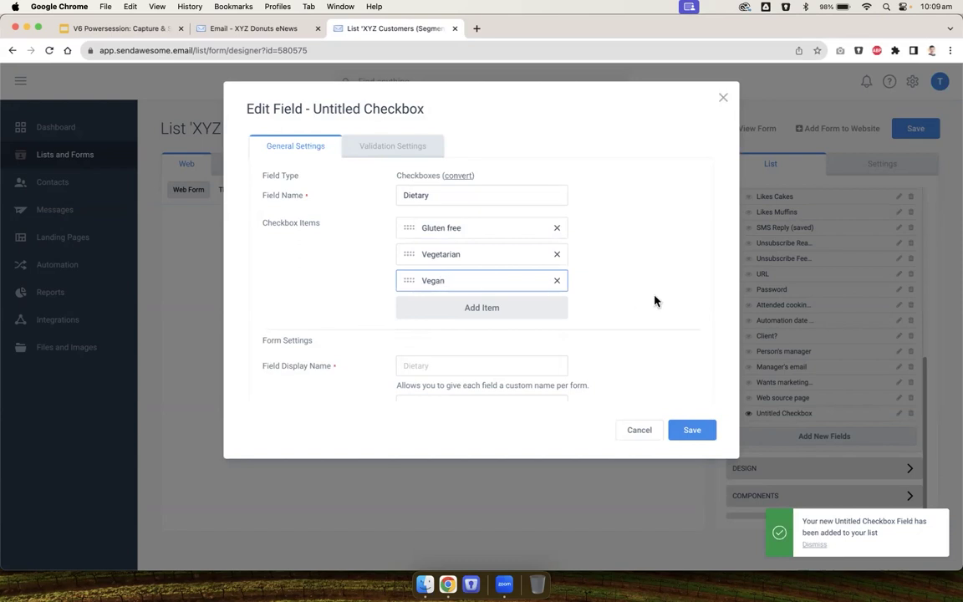
{"action": "left_click", "coordinate": [619, 259]}
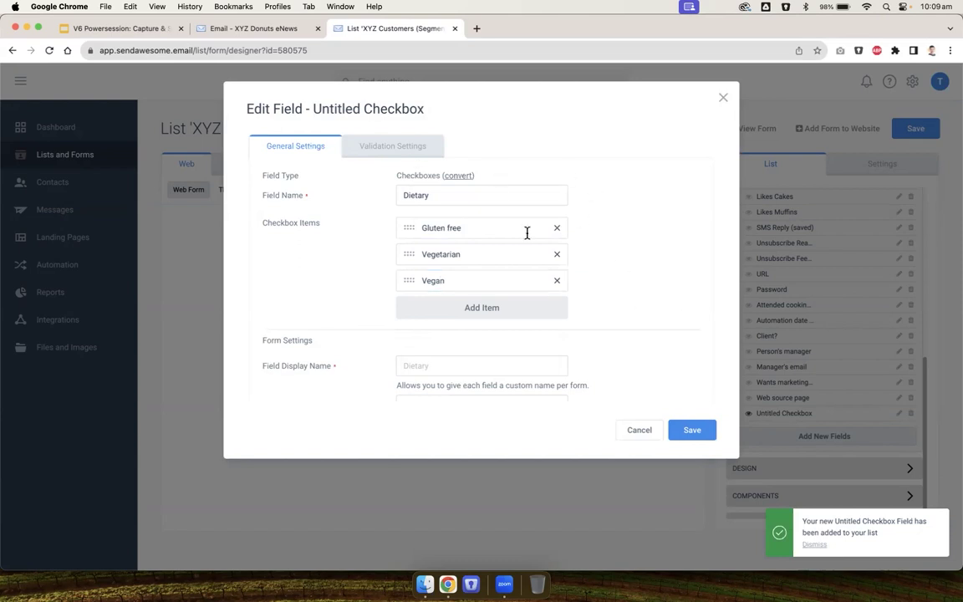
{"action": "mouse_move", "coordinate": [403, 281]}
{"action": "left_mouse_down"}
{"action": "mouse_move", "coordinate": [405, 227]}
{"action": "mouse_move", "coordinate": [405, 282]}
{"action": "left_mouse_up"}
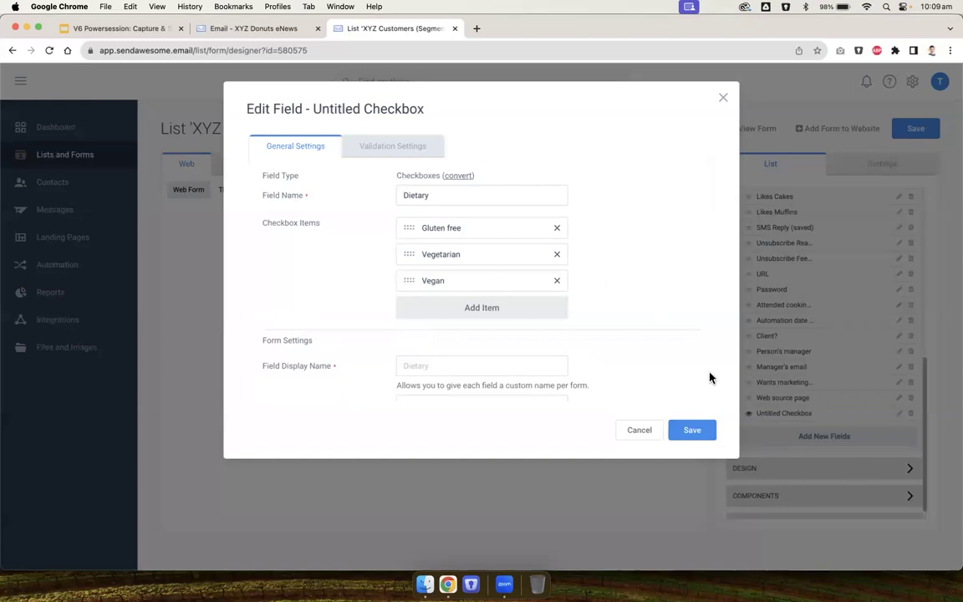
{"action": "left_click", "coordinate": [690, 434]}
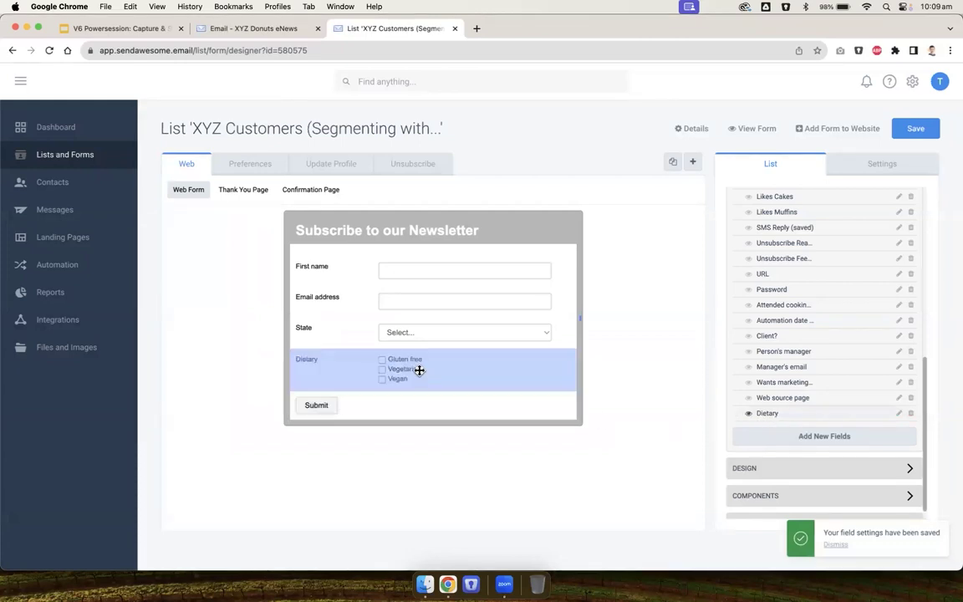
- Move the Dietary field above State on the web form and show the existing Interests field
{"action": "left_click_drag", "start_coordinate": [422, 371], "coordinate": [415, 325]}
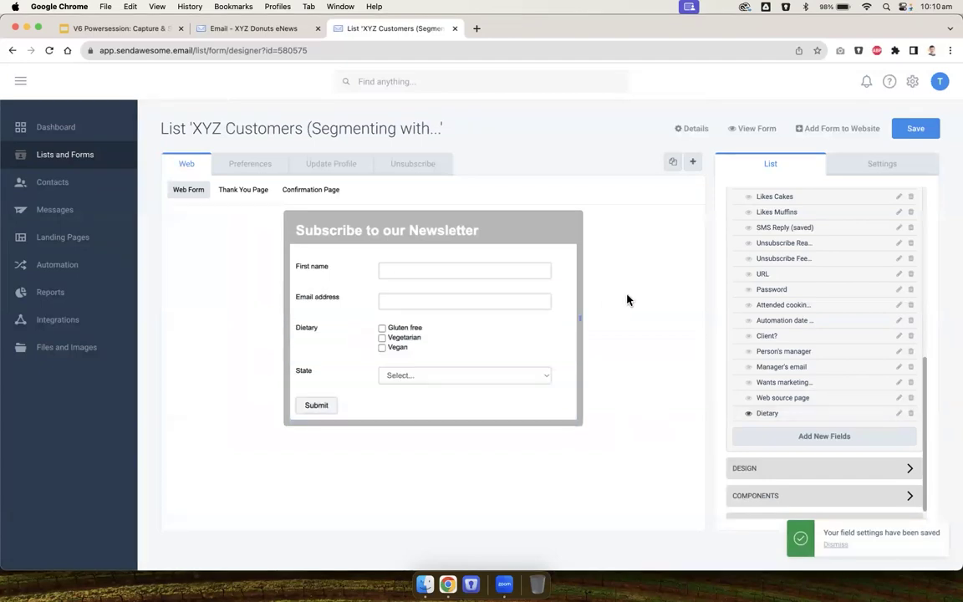
{"action": "scroll", "coordinate": [751, 322], "scroll_direction": "up", "scroll_amount": 2}
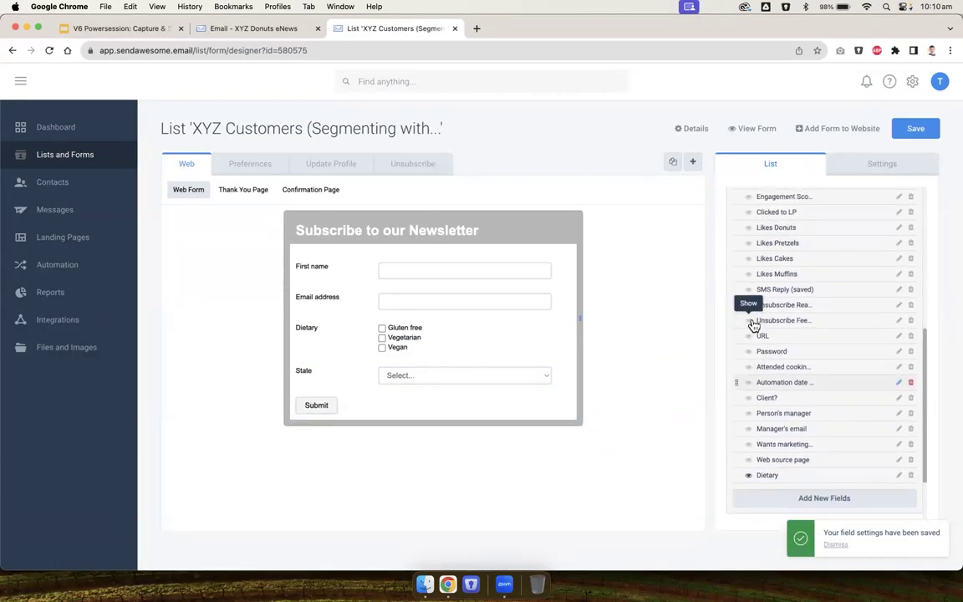
{"action": "scroll", "coordinate": [752, 325], "scroll_direction": "up", "scroll_amount": 8}
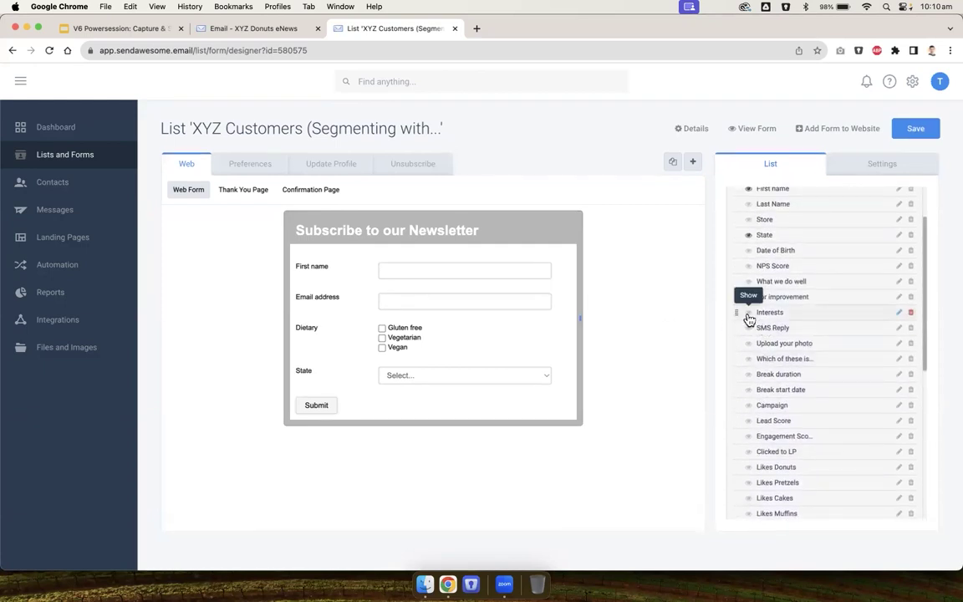
{"action": "left_click", "coordinate": [748, 314]}
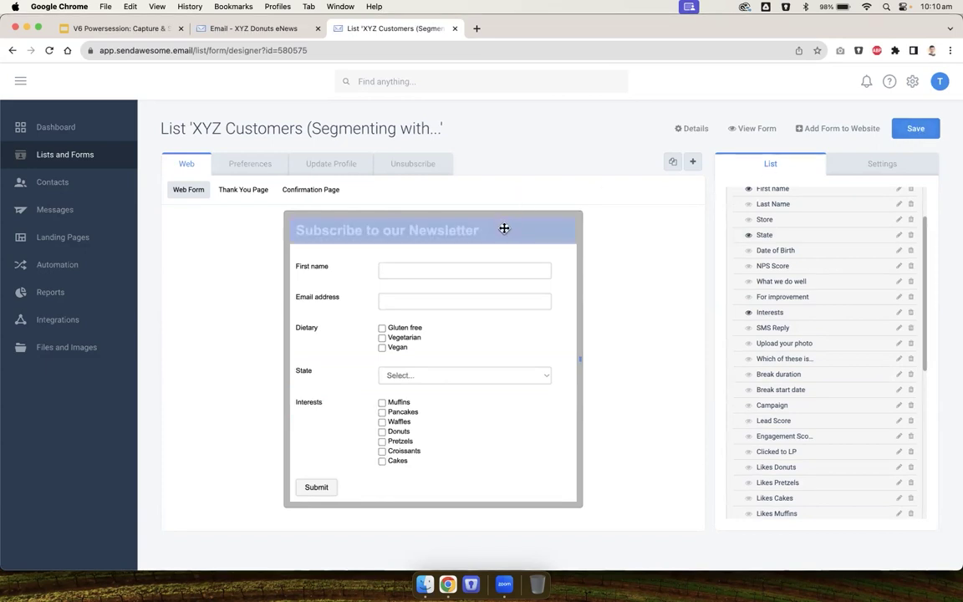
- Set the label position to Above for the First name, Email address, Dietary, State and Interests fields
{"action": "left_click", "coordinate": [465, 264]}
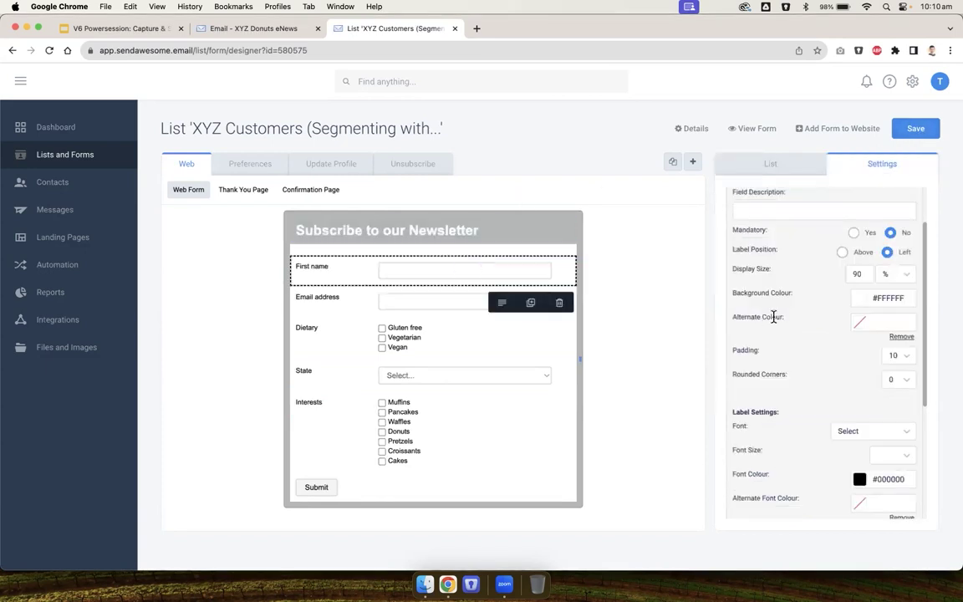
{"action": "left_click", "coordinate": [842, 252]}
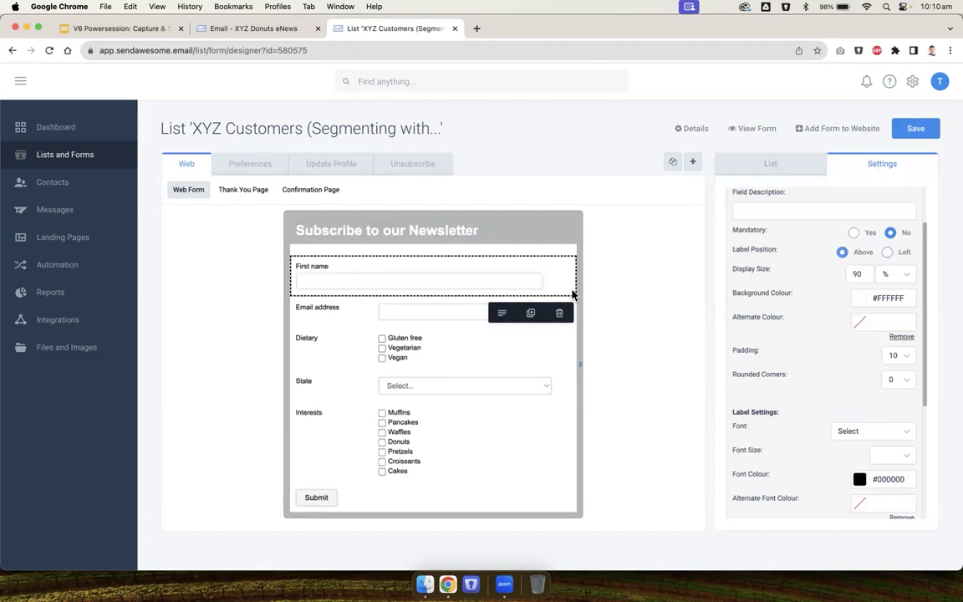
{"action": "left_click", "coordinate": [452, 314]}
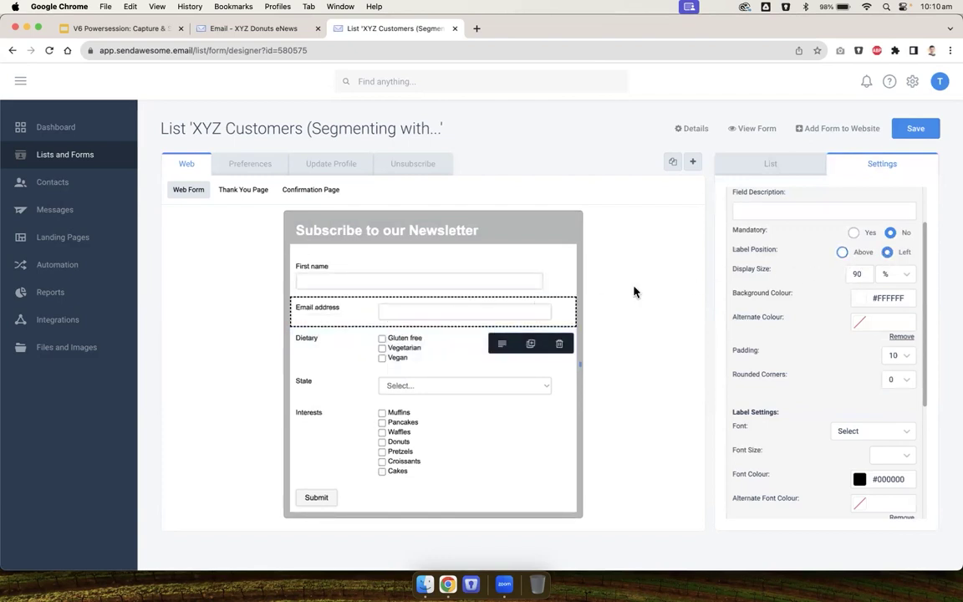
{"action": "left_click", "coordinate": [842, 252]}
{"action": "left_click", "coordinate": [455, 355]}
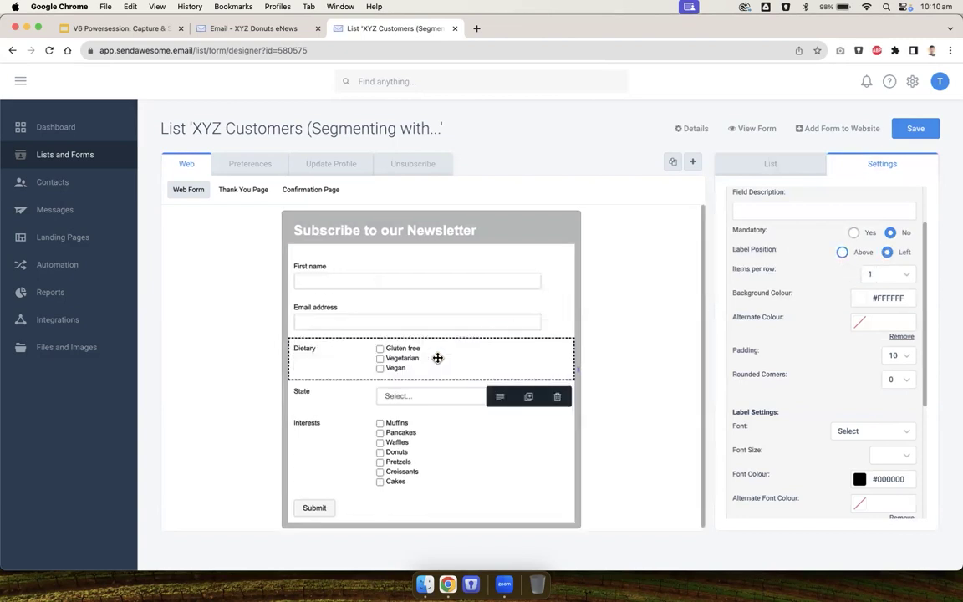
{"action": "left_click", "coordinate": [843, 251]}
{"action": "left_click", "coordinate": [421, 409]}
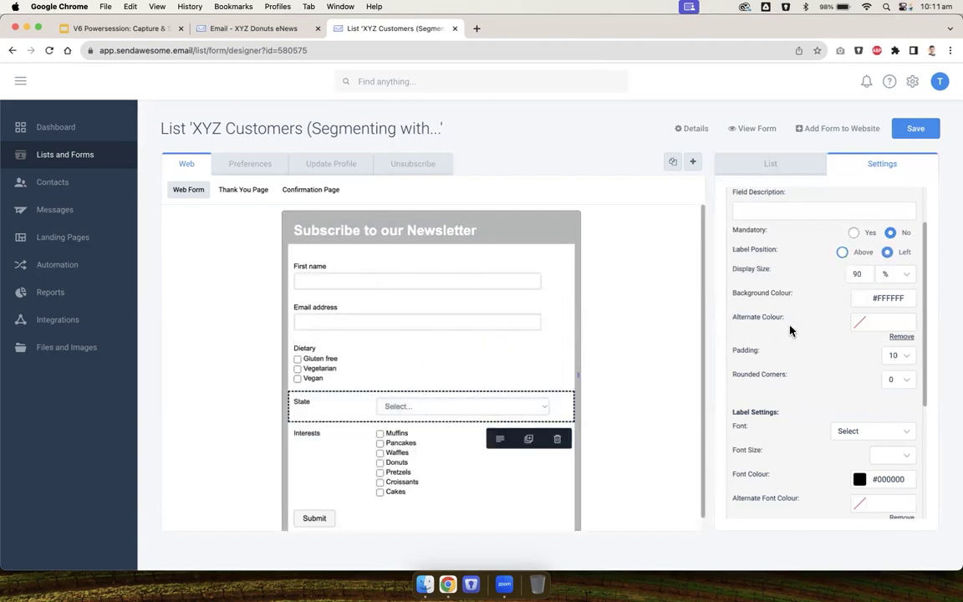
{"action": "left_click", "coordinate": [842, 251]}
{"action": "scroll", "coordinate": [559, 398], "scroll_direction": "down", "scroll_amount": 1}
{"action": "left_click", "coordinate": [307, 448]}
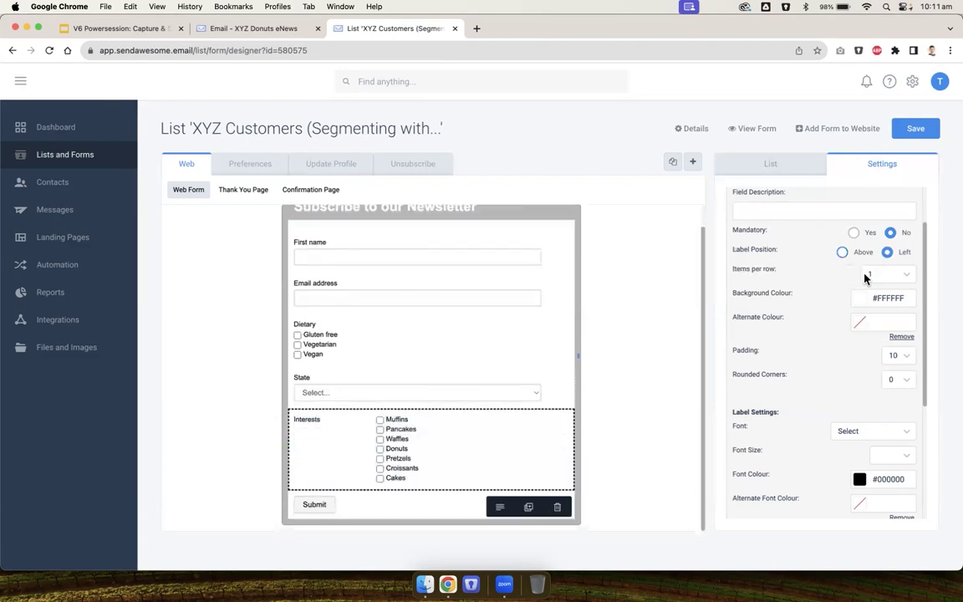
{"action": "left_click", "coordinate": [843, 253]}
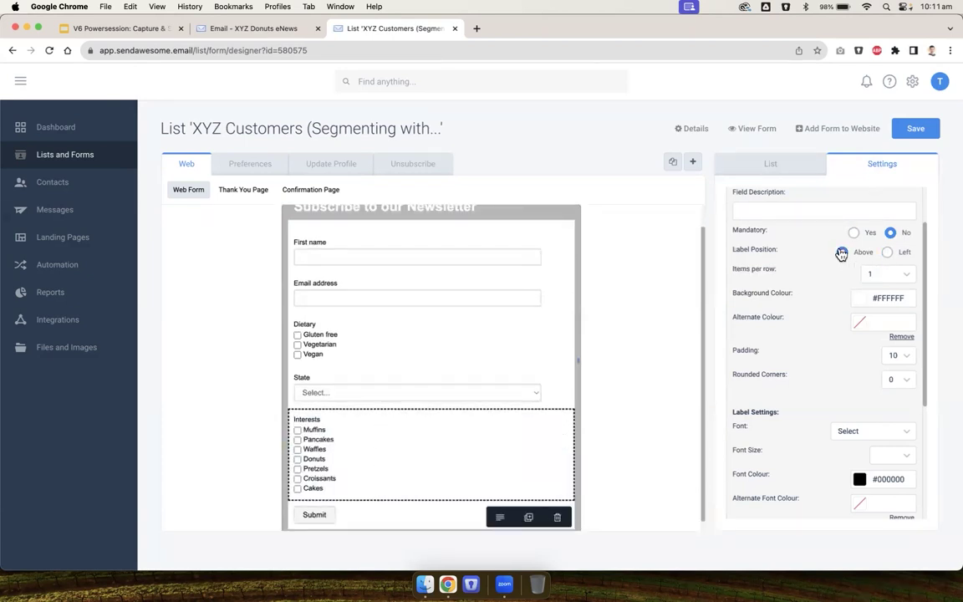
{"action": "left_click", "coordinate": [617, 357]}
- Make the First name and Email address fields mandatory and deselect them
{"action": "left_click", "coordinate": [444, 278]}
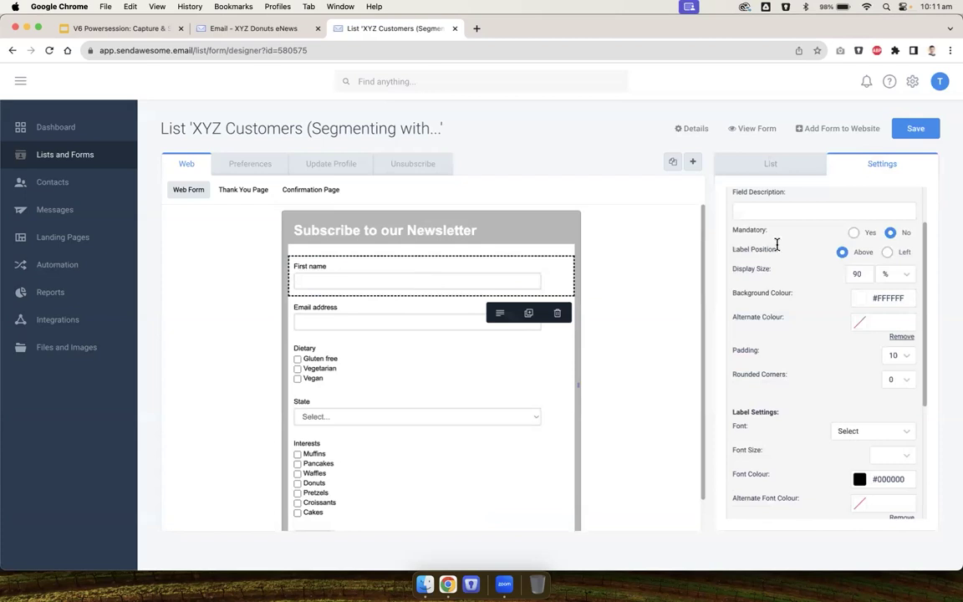
{"action": "left_click", "coordinate": [854, 233]}
{"action": "left_click", "coordinate": [383, 303]}
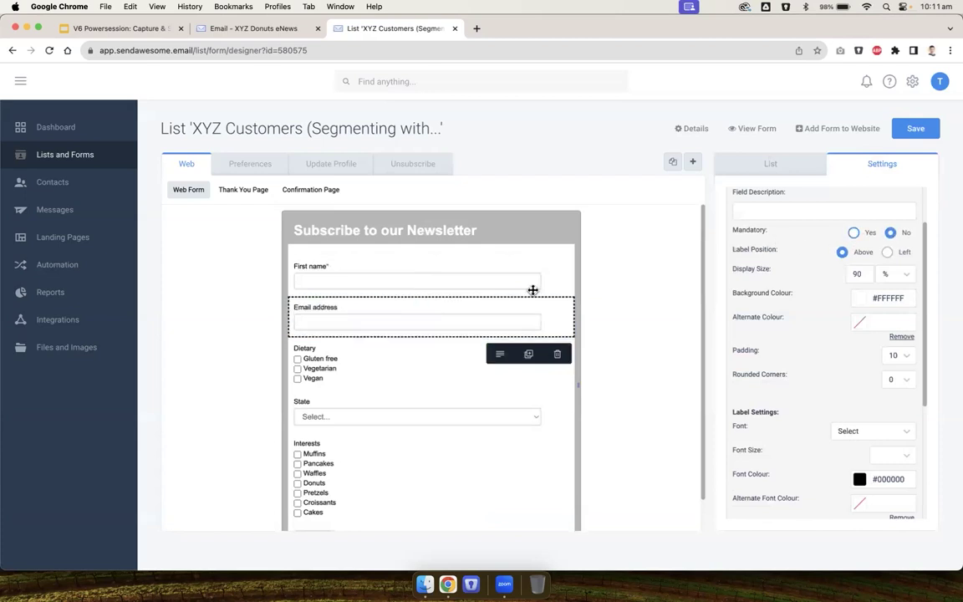
{"action": "left_click", "coordinate": [854, 234]}
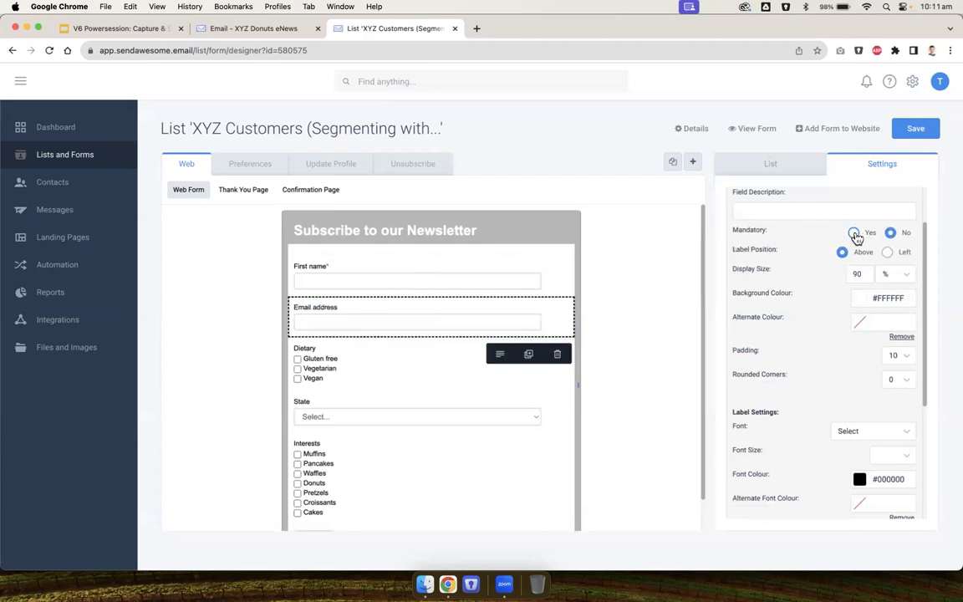
{"action": "left_click", "coordinate": [644, 329]}
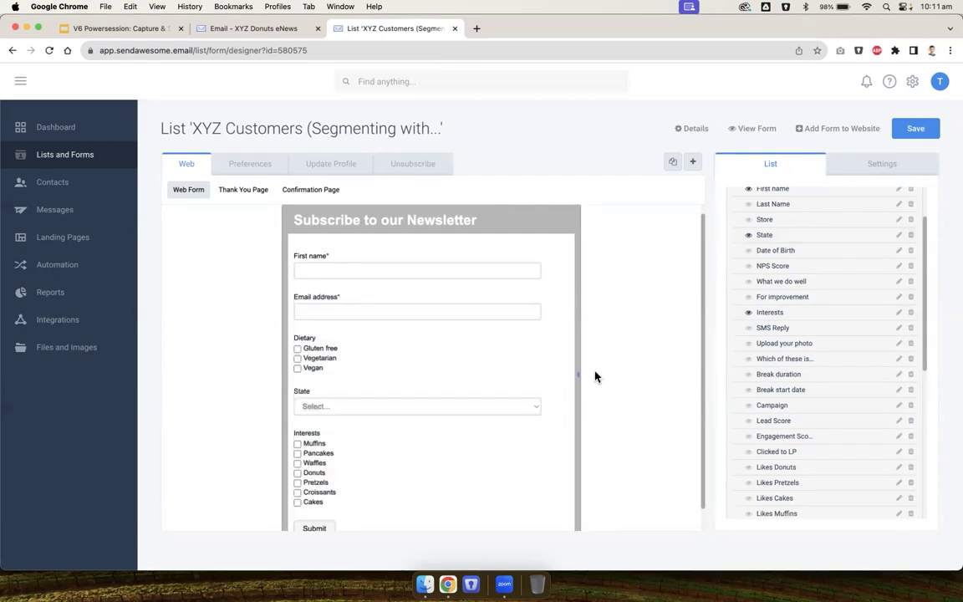
- Add a Paragraph component between the Email address and Dietary fields of the form and select it
{"action": "scroll", "coordinate": [778, 330], "scroll_direction": "down", "scroll_amount": 10}
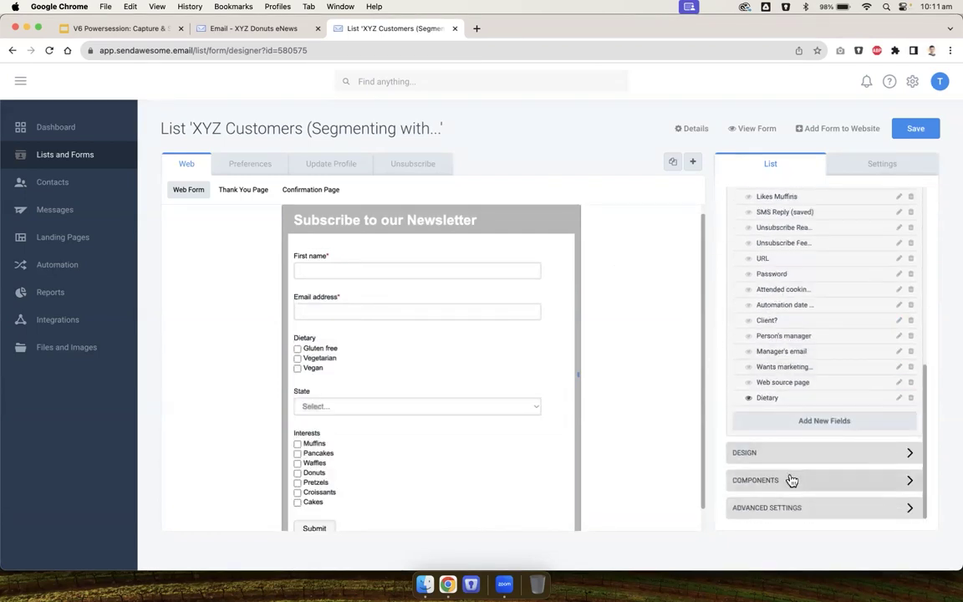
{"action": "left_click", "coordinate": [791, 480]}
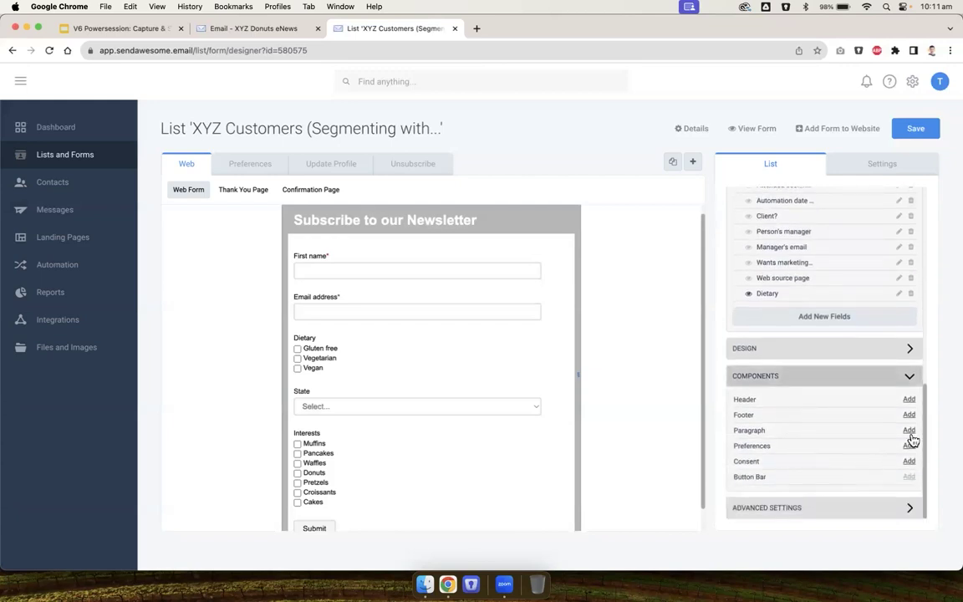
{"action": "left_click", "coordinate": [909, 430]}
{"action": "left_click_drag", "start_coordinate": [440, 245], "coordinate": [435, 335]}
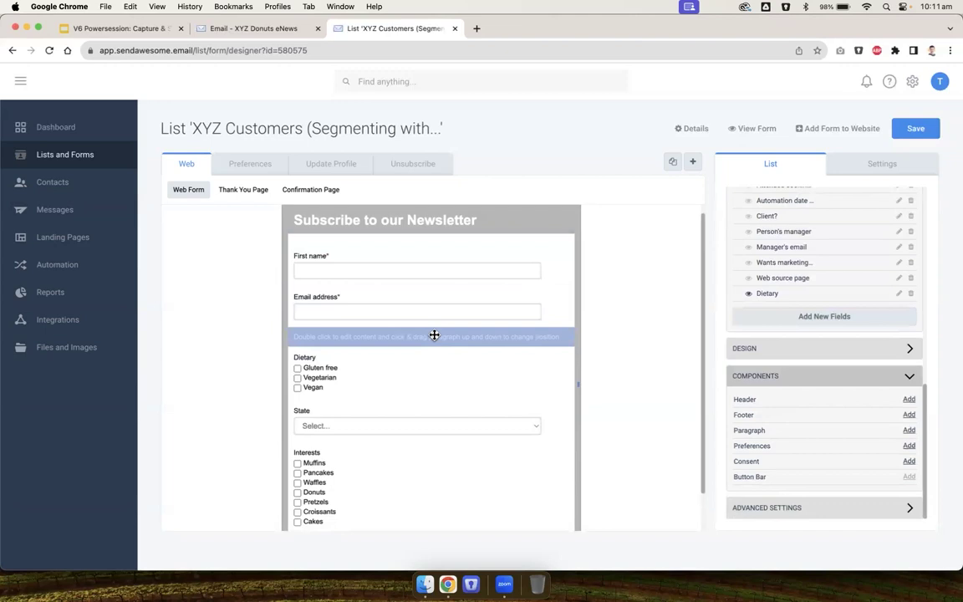
{"action": "left_click", "coordinate": [434, 335]}
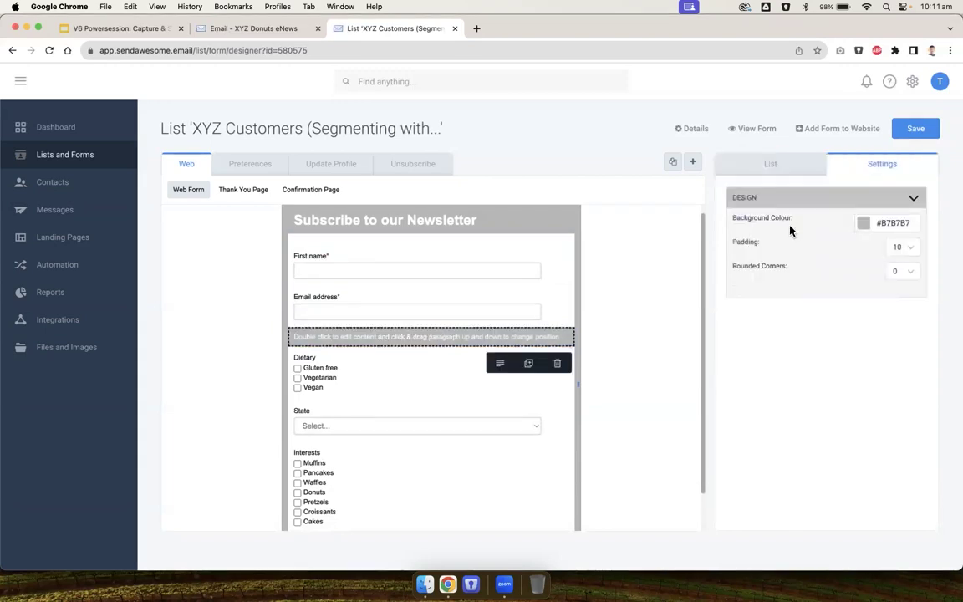
- Set the background colour of the new paragraph below the Email address field to white (#FFFFFF)
{"action": "left_click", "coordinate": [872, 224]}
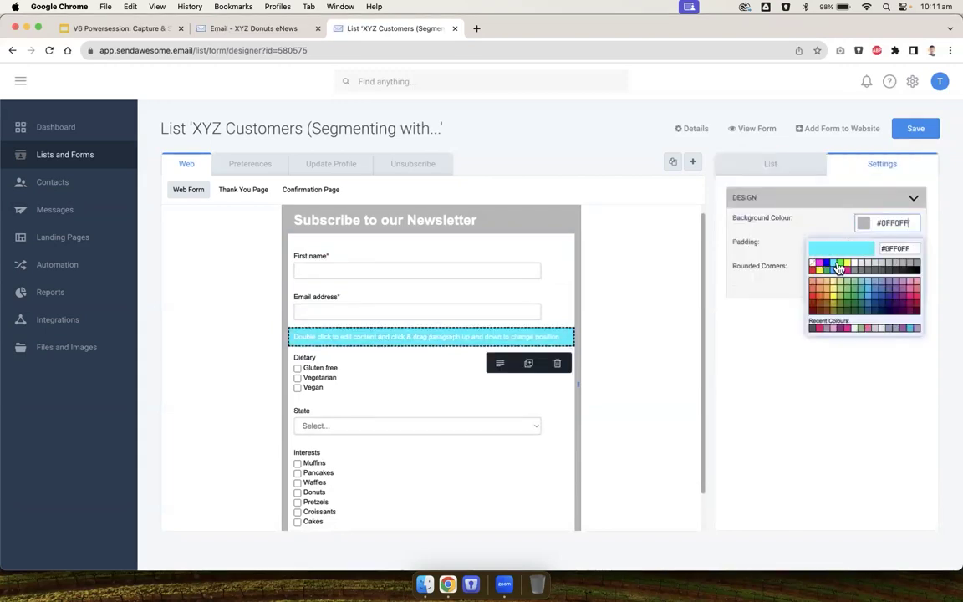
{"action": "left_click", "coordinate": [686, 306]}
{"action": "scroll", "coordinate": [736, 358], "scroll_direction": "down", "scroll_amount": 10}
{"action": "left_click", "coordinate": [804, 378]}
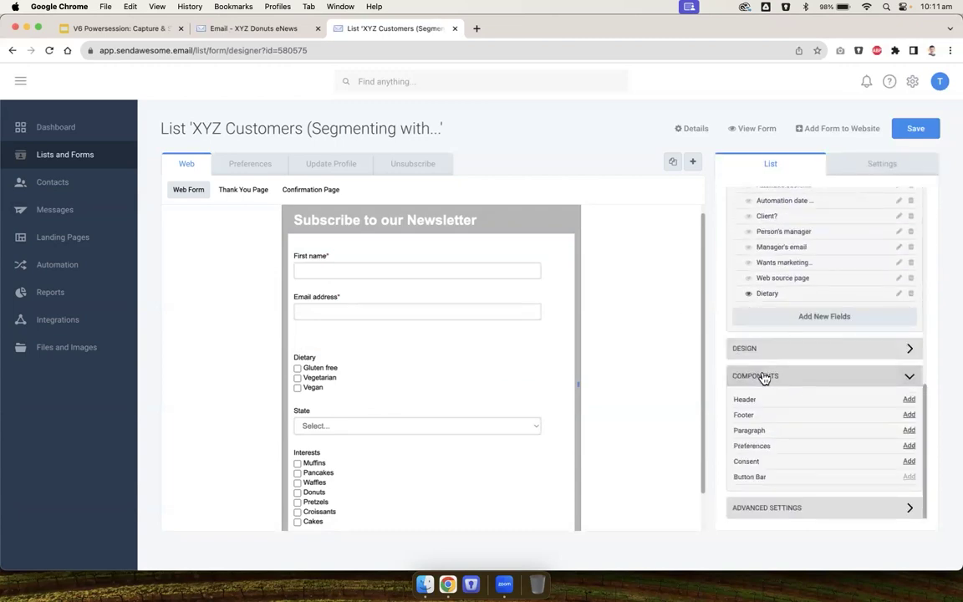
{"action": "left_click_drag", "start_coordinate": [909, 431], "coordinate": [387, 339]}
- Recolour the paragraph's text dark grey and replace it with "Completing these fields will allow us to personalise your offers..."
{"action": "left_click", "coordinate": [387, 339]}
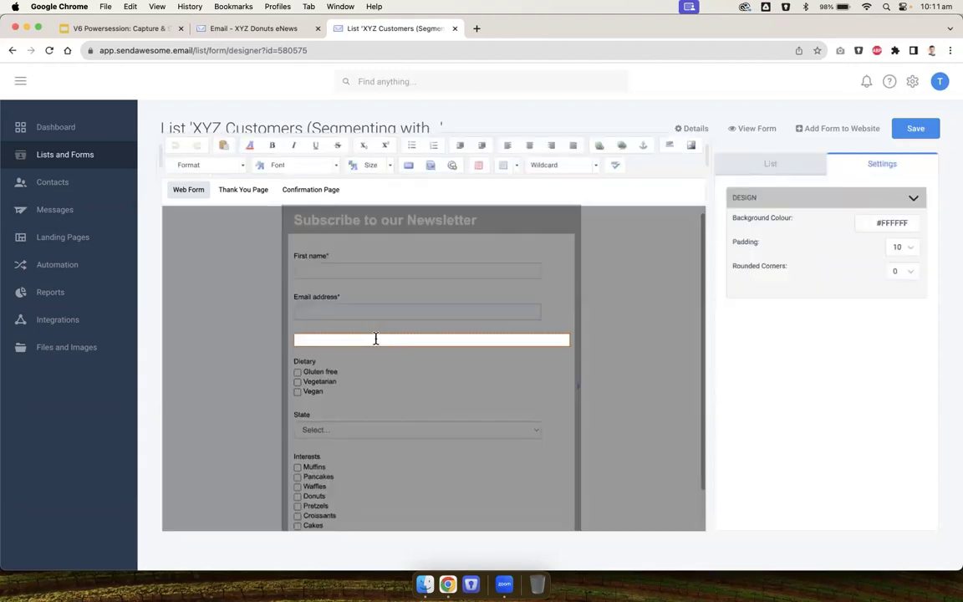
{"action": "left_click", "coordinate": [249, 146]}
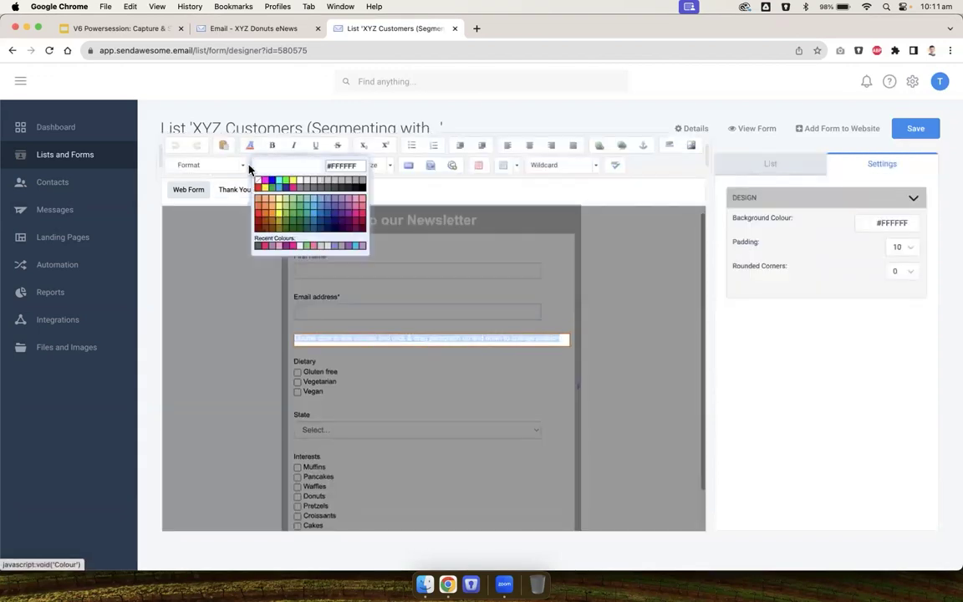
{"action": "left_click", "coordinate": [258, 248]}
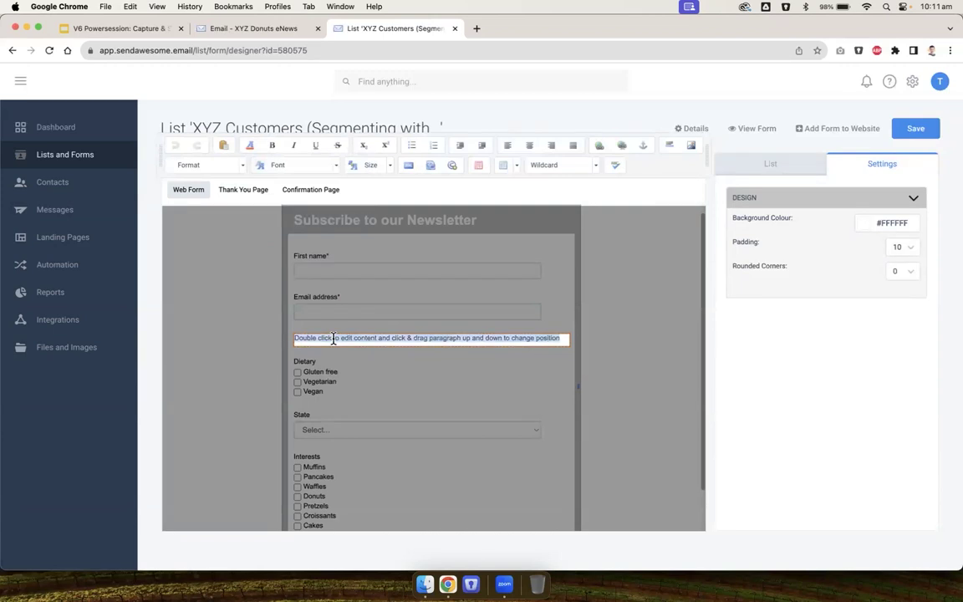
{"action": "type", "text": "Completing these fields will allow us to personalise your offers..."}
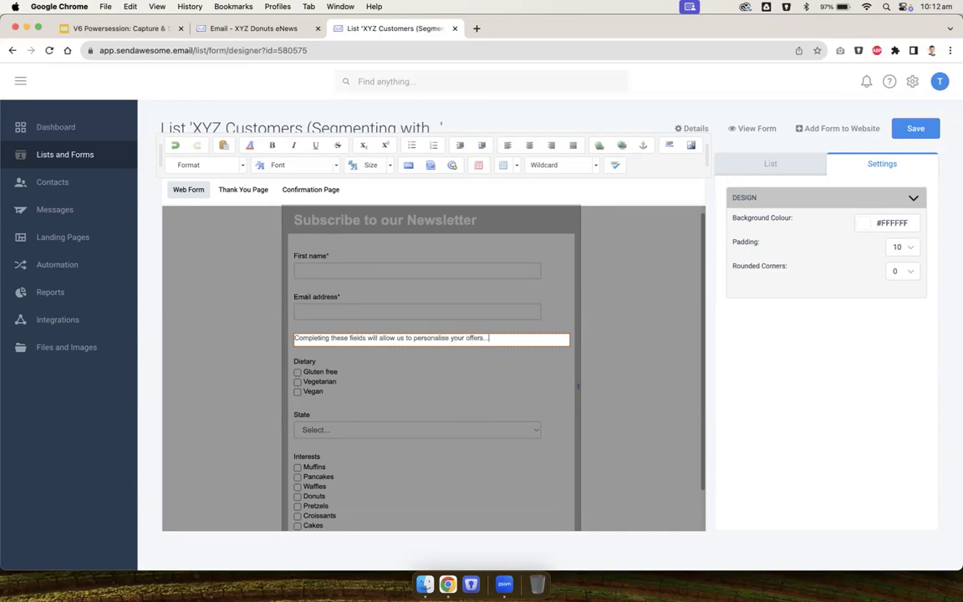
- Make the whole text of the paragraph above the Dietary field bold and close its editor
{"action": "key", "text": "super+a"}
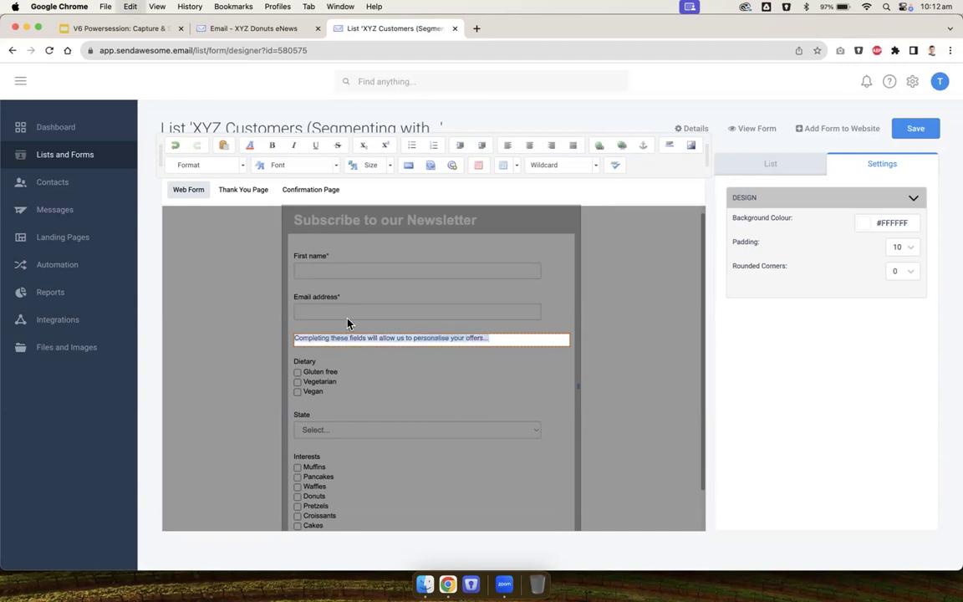
{"action": "left_click", "coordinate": [272, 146]}
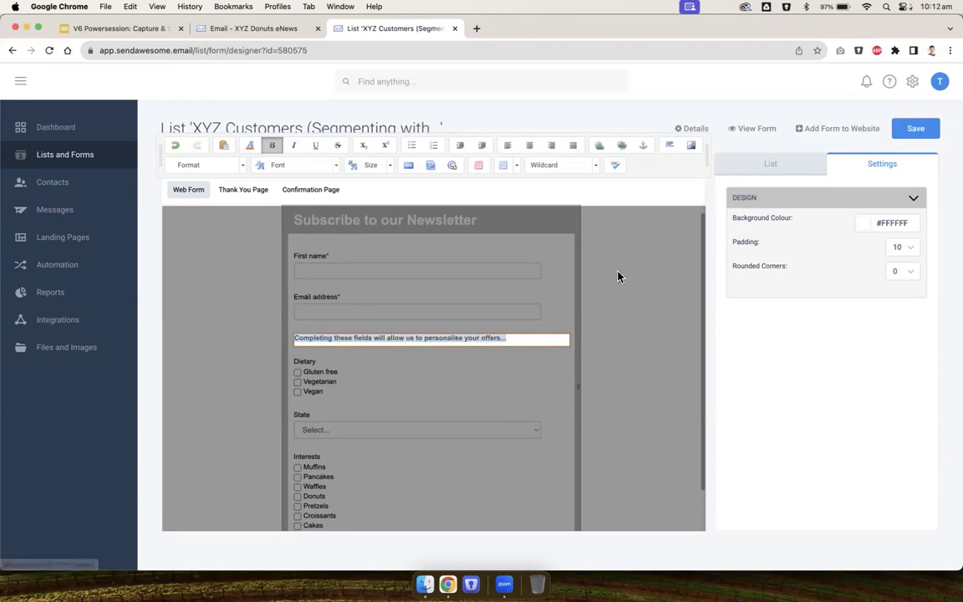
{"action": "left_click", "coordinate": [619, 275]}
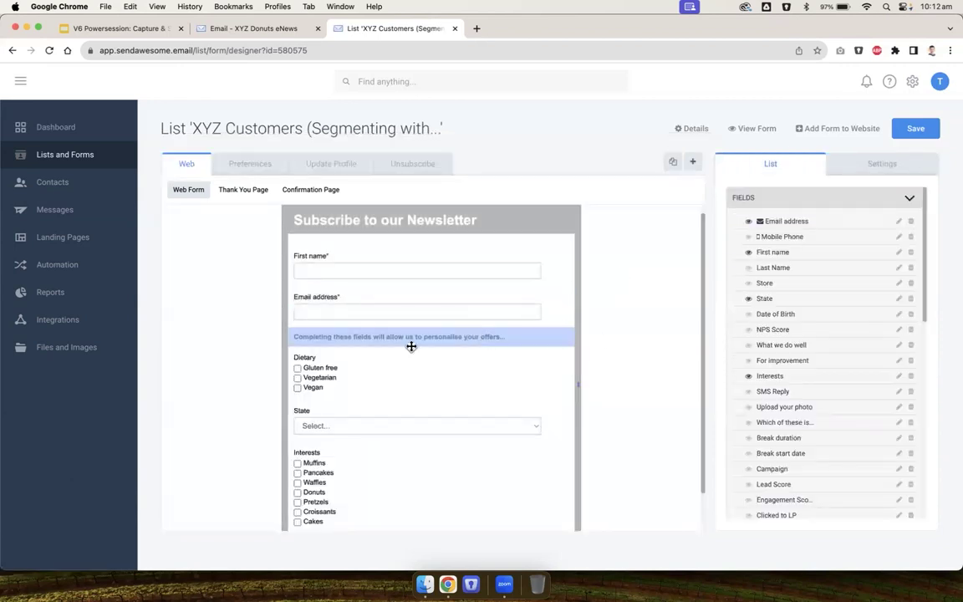
- Reword the paragraph as "Completing the following fields will allow us to personalise your offers & discounts..." and deselect it
{"action": "left_click", "coordinate": [345, 336]}
{"action": "left_click", "coordinate": [345, 337]}
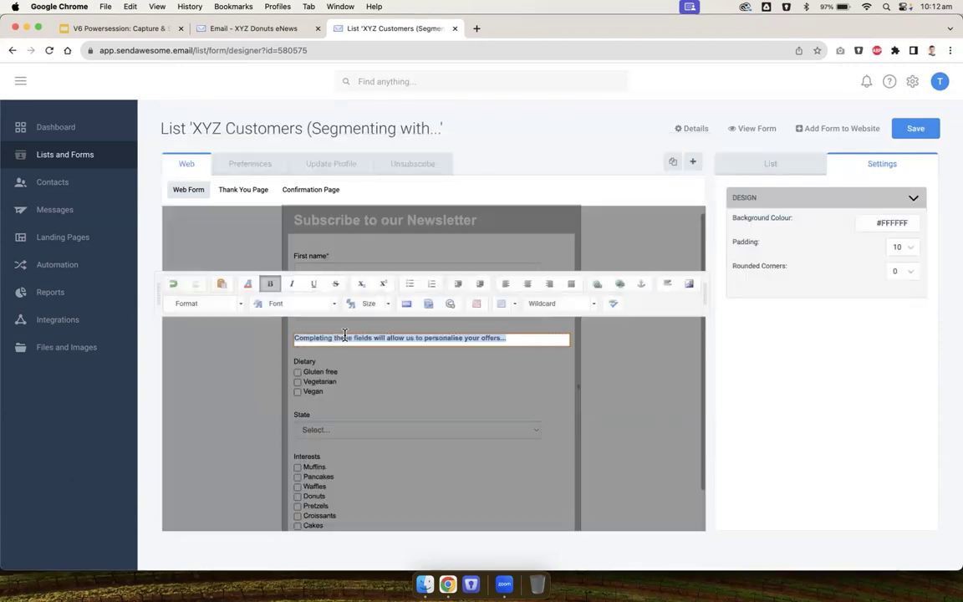
{"action": "type", "text": "following"}
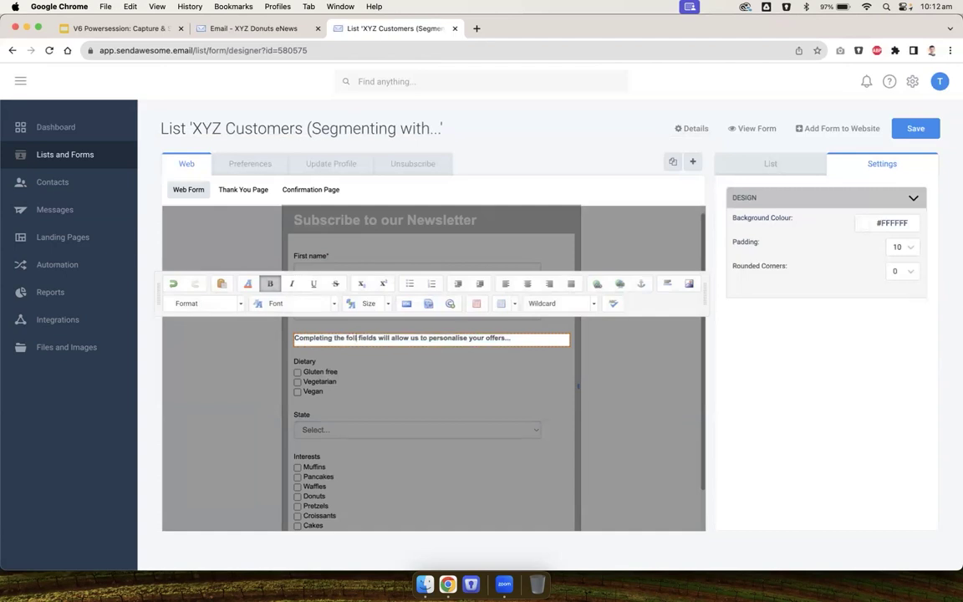
{"action": "left_click", "coordinate": [530, 368]}
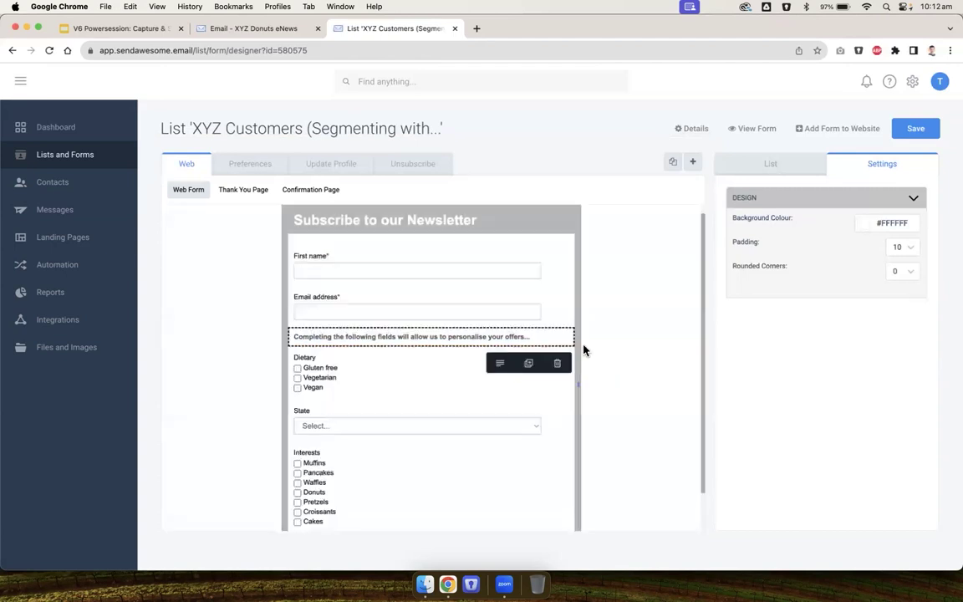
{"action": "left_click", "coordinate": [535, 335]}
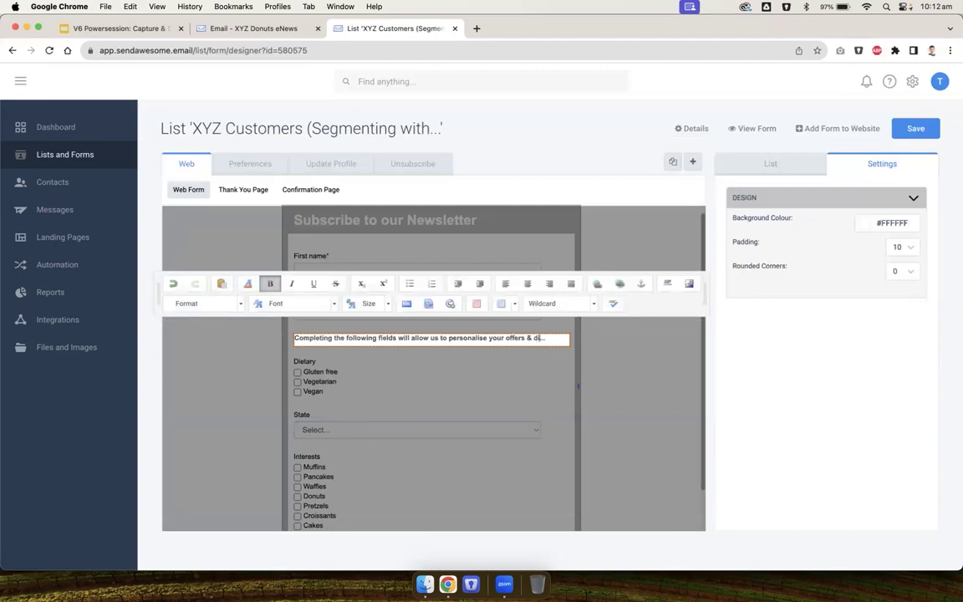
{"action": "left_click", "coordinate": [658, 368]}
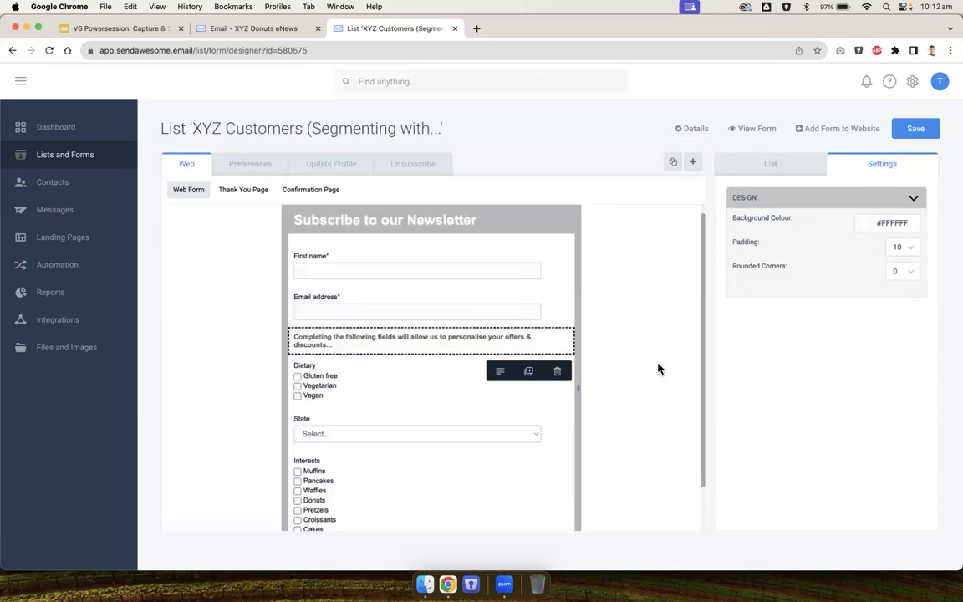
{"action": "left_click", "coordinate": [658, 368]}
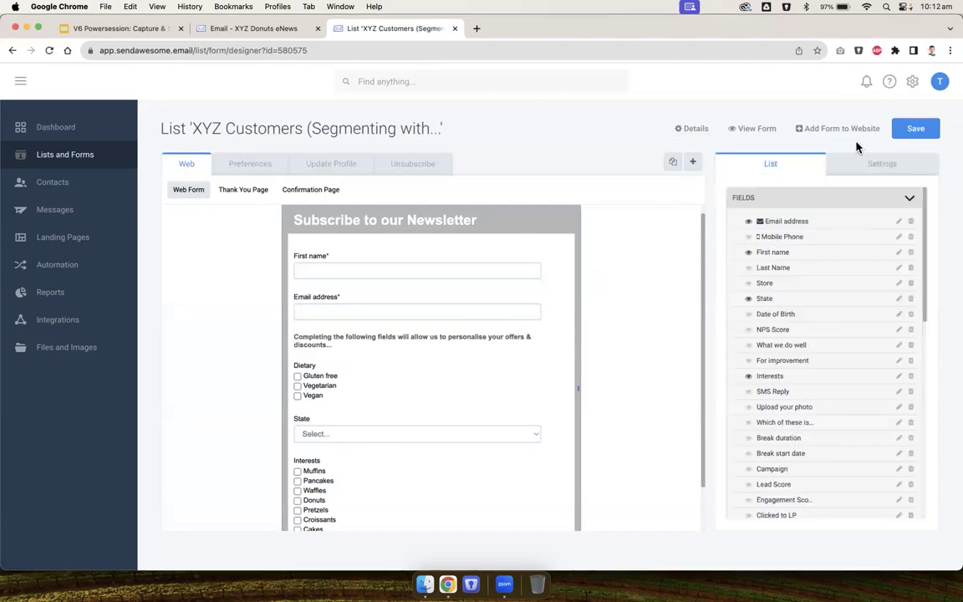
- Save the form changes and review the paragraph and the fields below it
{"action": "left_click", "coordinate": [913, 129]}
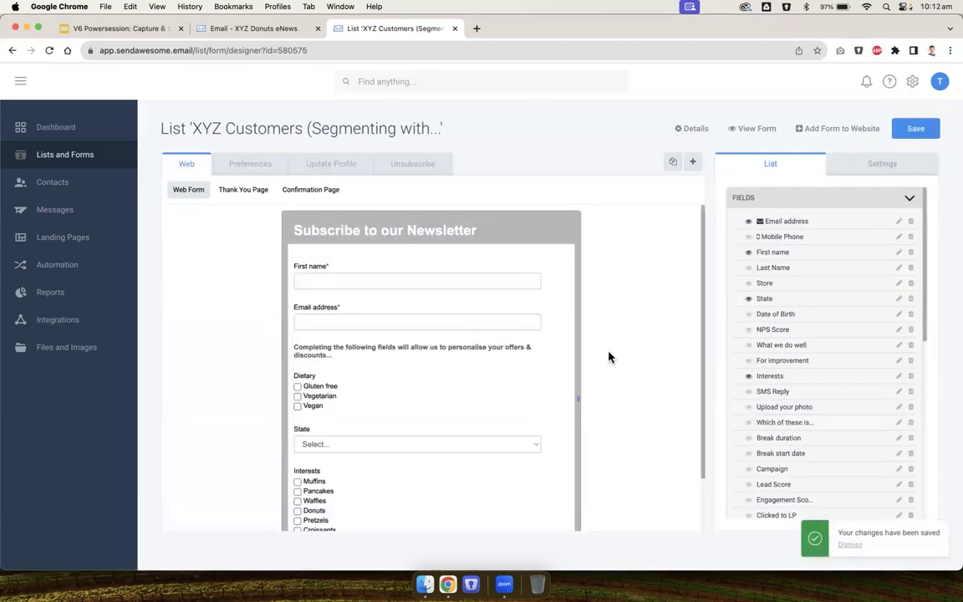
{"action": "scroll", "coordinate": [609, 358], "scroll_direction": "down", "scroll_amount": 2}
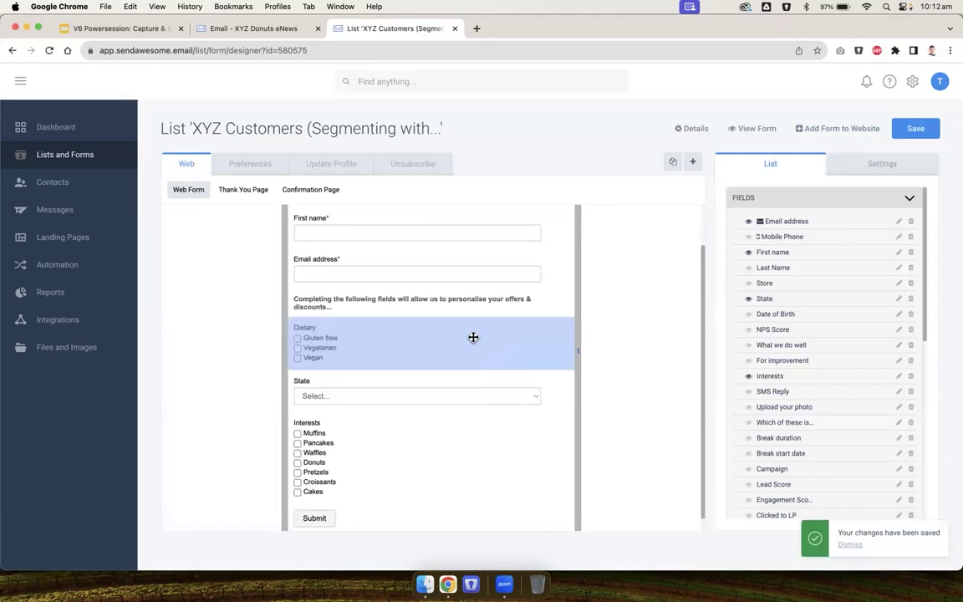
{"action": "left_click", "coordinate": [454, 315]}
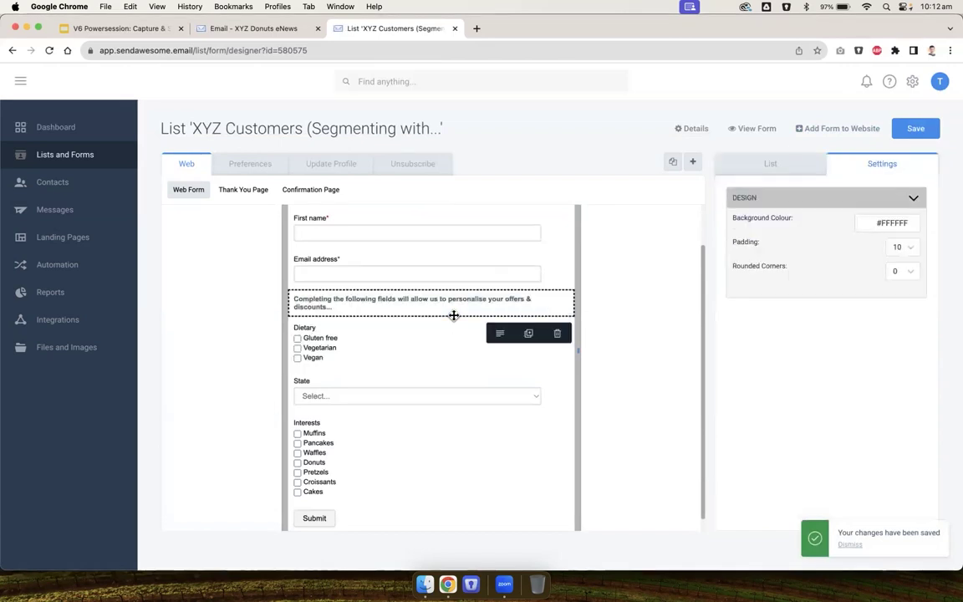
{"action": "left_click", "coordinate": [606, 371]}
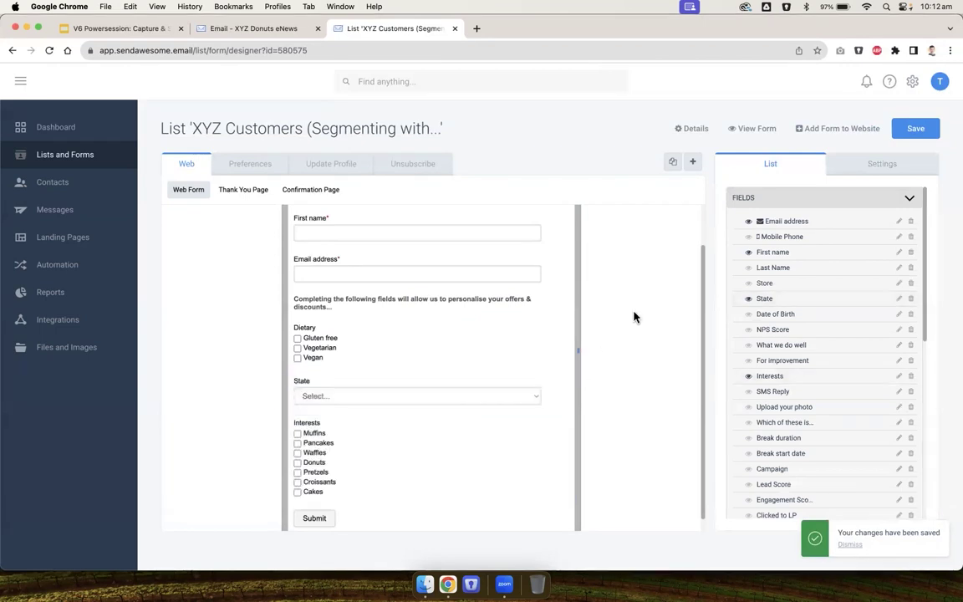
- Replace the form's header text with "Subscribe for the latest news & offers" and centre it
{"action": "scroll", "coordinate": [634, 317], "scroll_direction": "up", "scroll_amount": 1}
{"action": "left_click", "coordinate": [497, 228]}
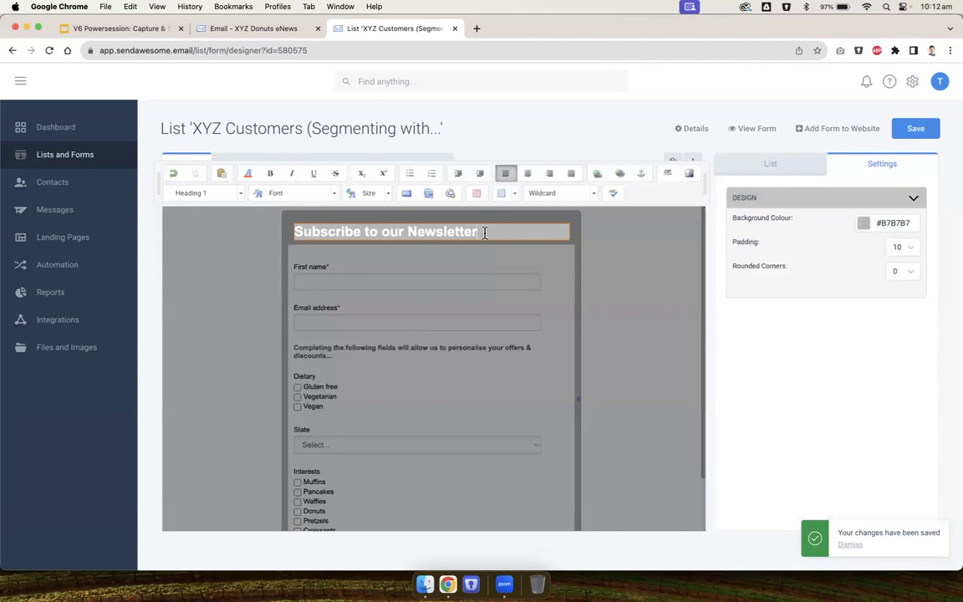
{"action": "type", "text": "Subs"}
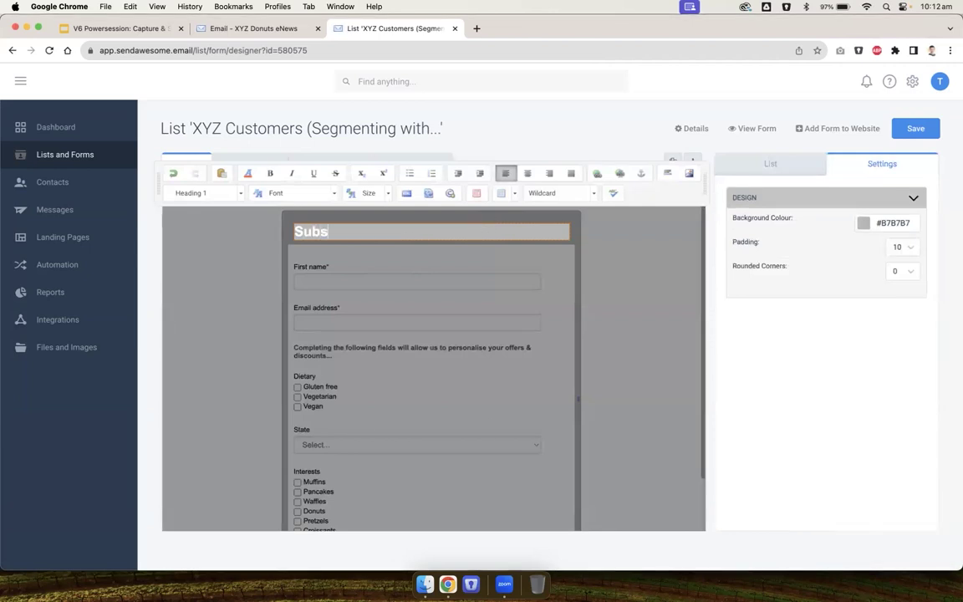
{"action": "type", "text": "cribe for the latest "}
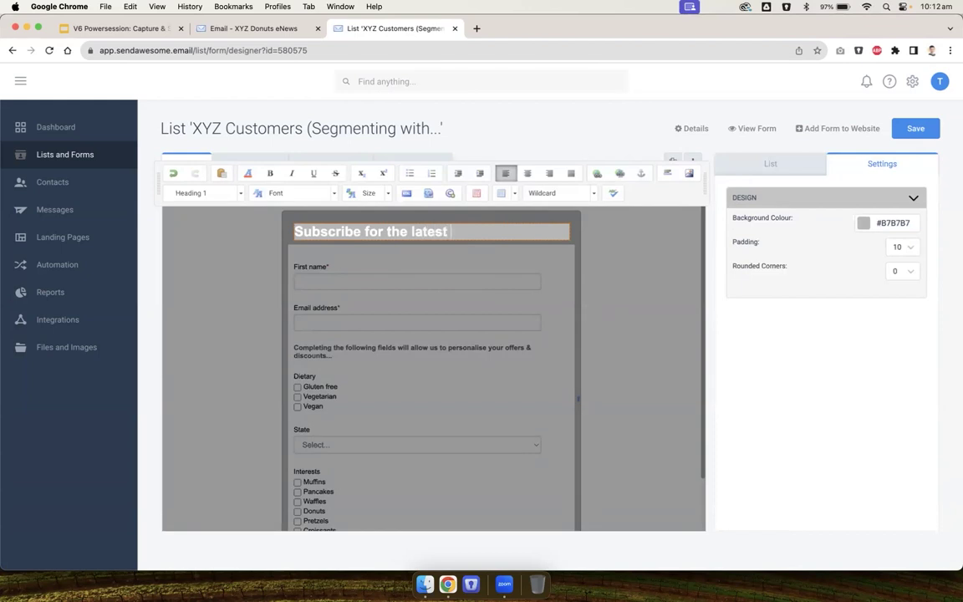
{"action": "type", "text": "news & offwres"}
{"action": "key", "text": "BackSpace"}
{"action": "key", "text": "BackSpace"}
{"action": "key", "text": "BackSpace"}
{"action": "key", "text": "BackSpace"}
{"action": "type", "text": "ers"}
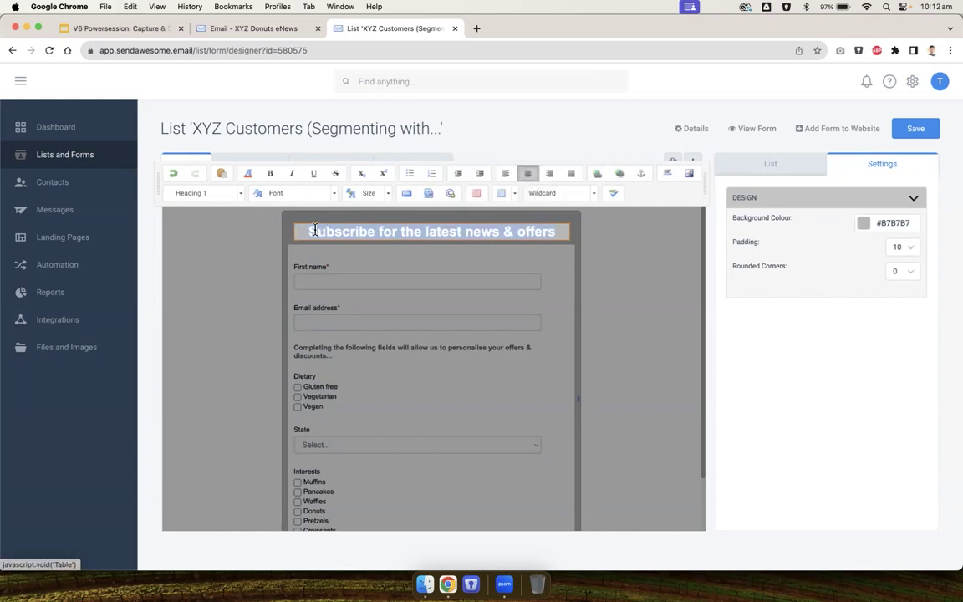
{"action": "left_click", "coordinate": [528, 173]}
- Insert logo_xyzdonuts-300px.png from the XYZ Logos & Branding folder on a new line above the header text, with a height of 60
{"action": "key", "text": "Return"}
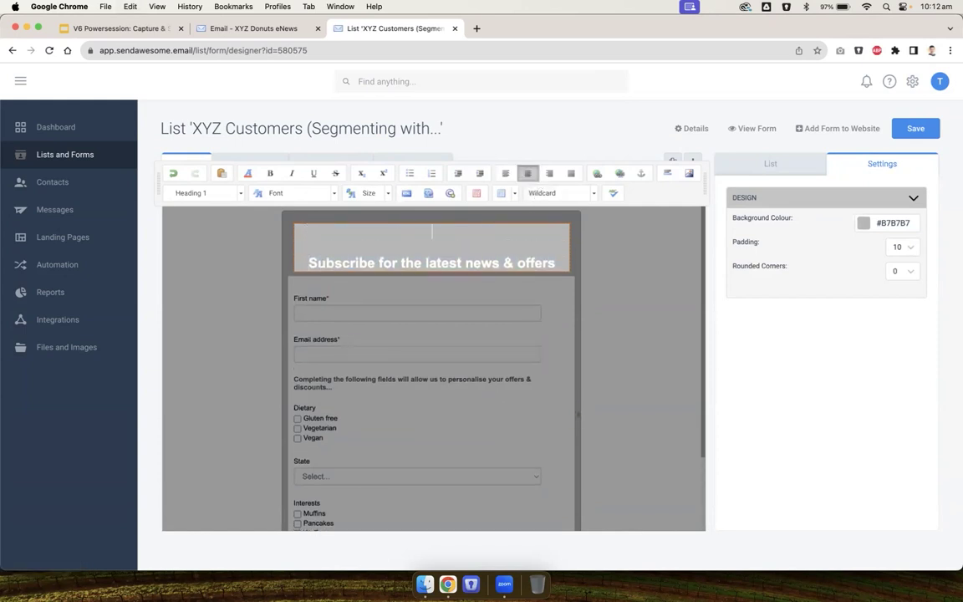
{"action": "left_click", "coordinate": [690, 175]}
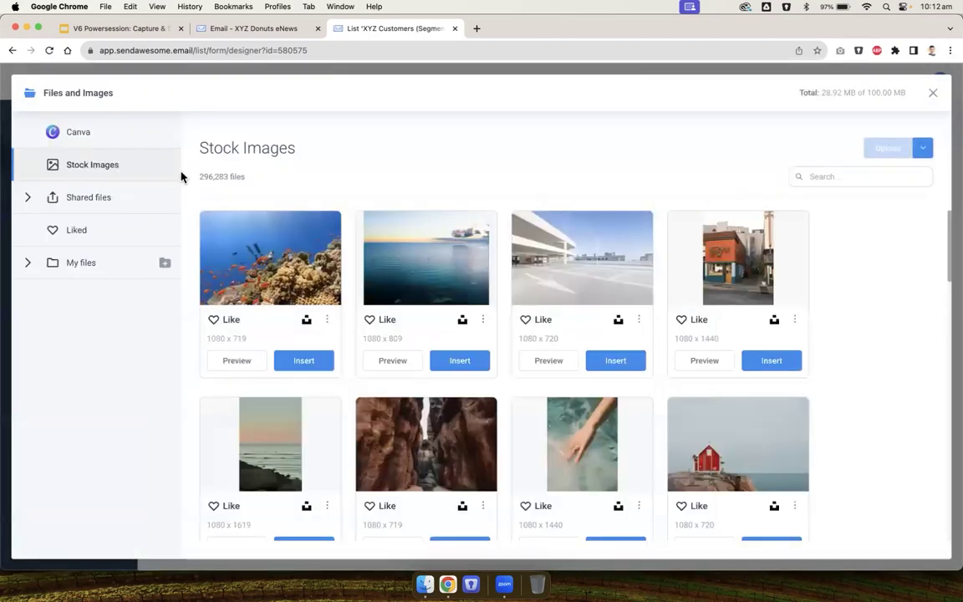
{"action": "left_click", "coordinate": [26, 263]}
{"action": "left_click", "coordinate": [100, 457]}
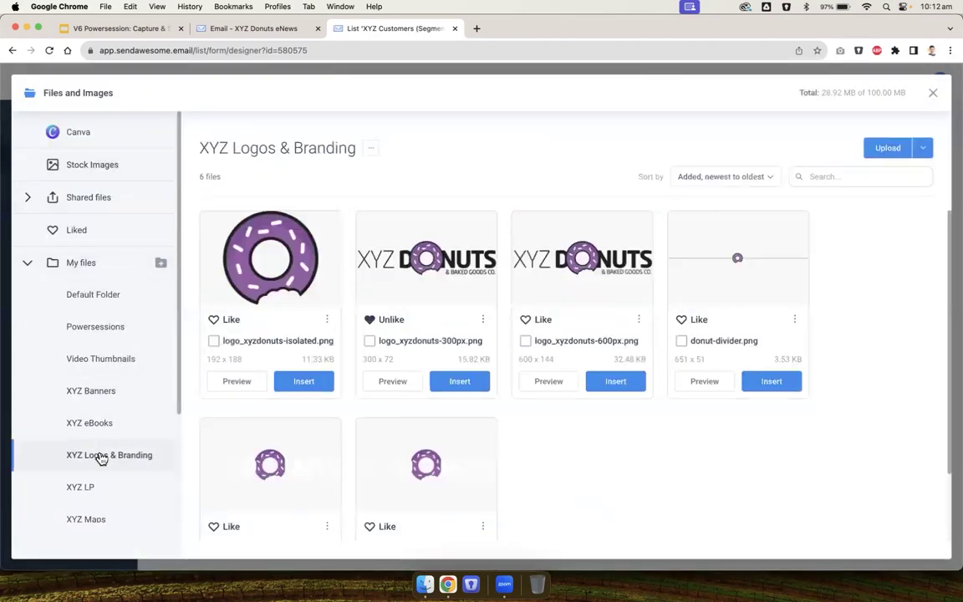
{"action": "left_click", "coordinate": [459, 383]}
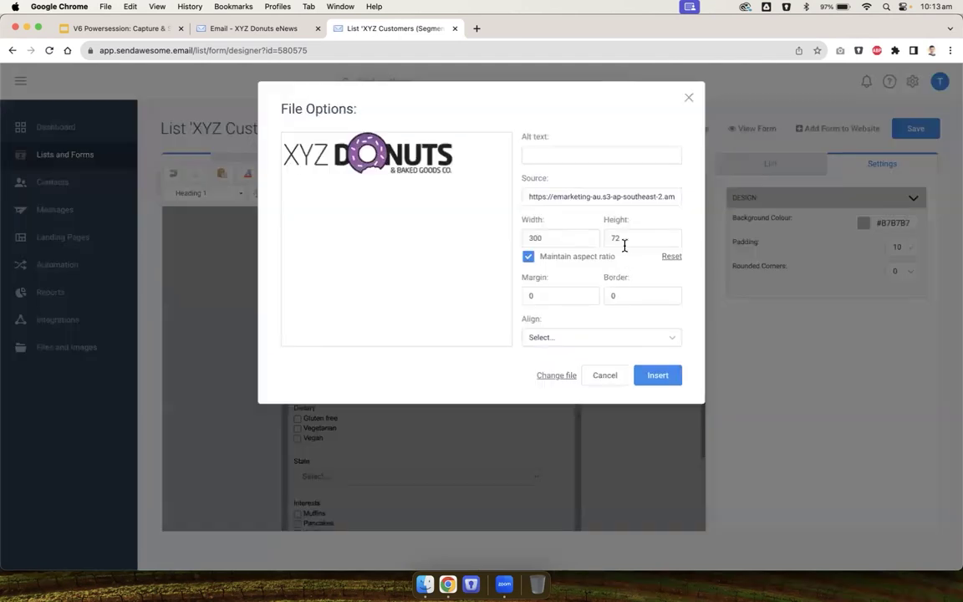
{"action": "key", "text": "BackSpace"}
{"action": "key", "text": "BackSpace"}
{"action": "type", "text": "60"}
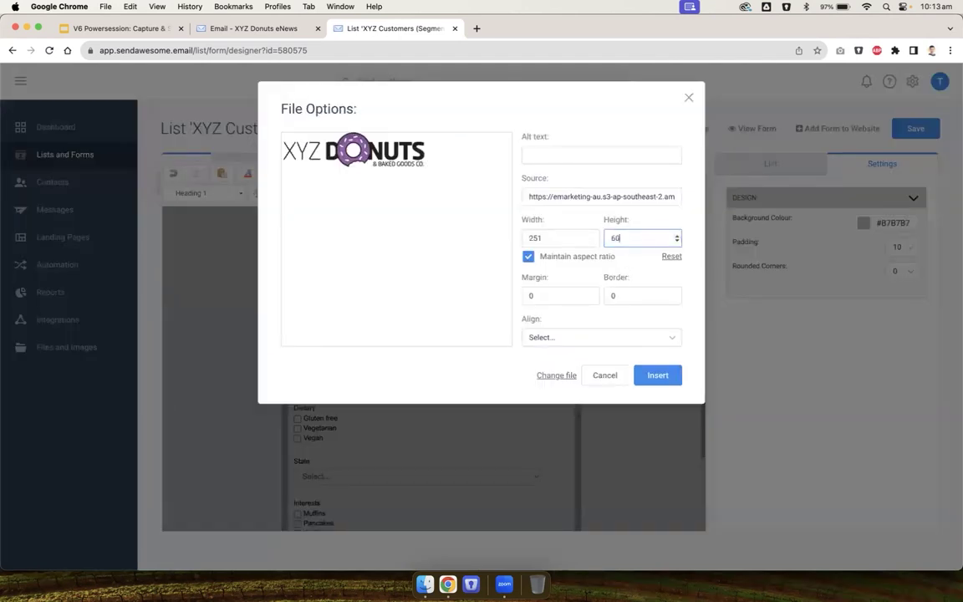
{"action": "left_click", "coordinate": [648, 379]}
- Set the header's background colour to the recently used purple #965CA6 and close the header editor
{"action": "left_click", "coordinate": [864, 223]}
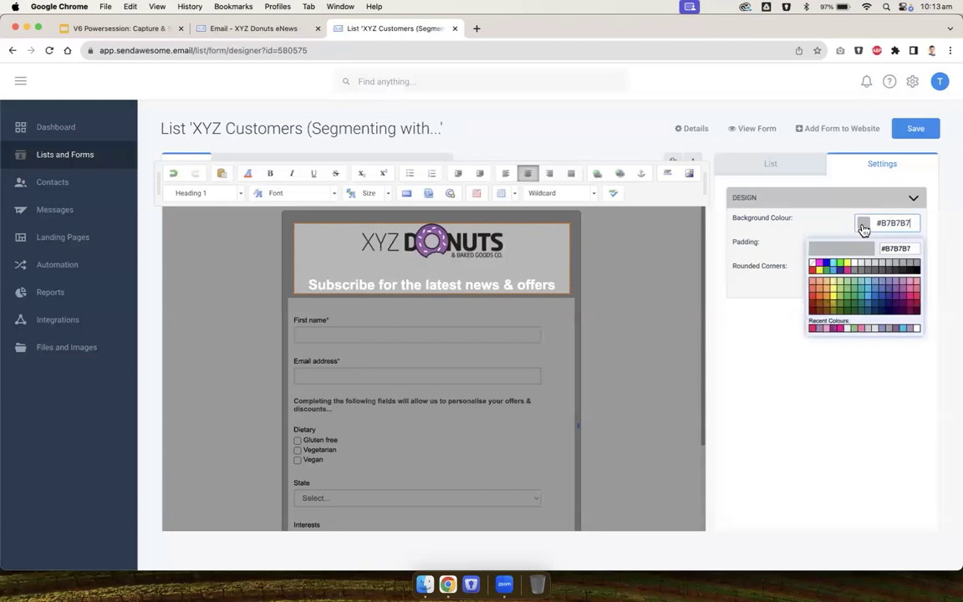
{"action": "left_click", "coordinate": [899, 338]}
{"action": "left_click", "coordinate": [897, 335]}
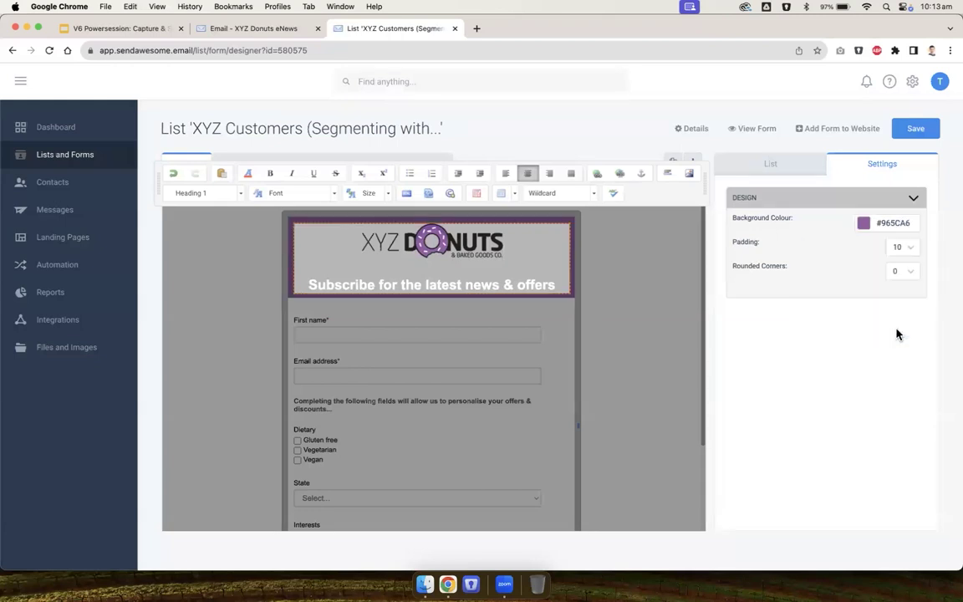
{"action": "left_click", "coordinate": [610, 328]}
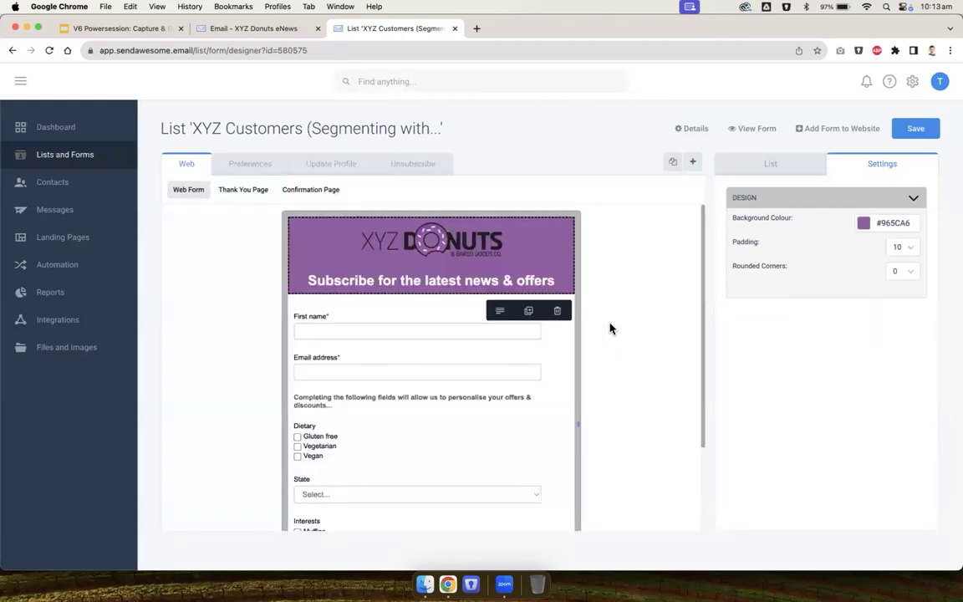
- Set the Form Background colour in the list's design settings to purple #965CA6
{"action": "left_click", "coordinate": [770, 164]}
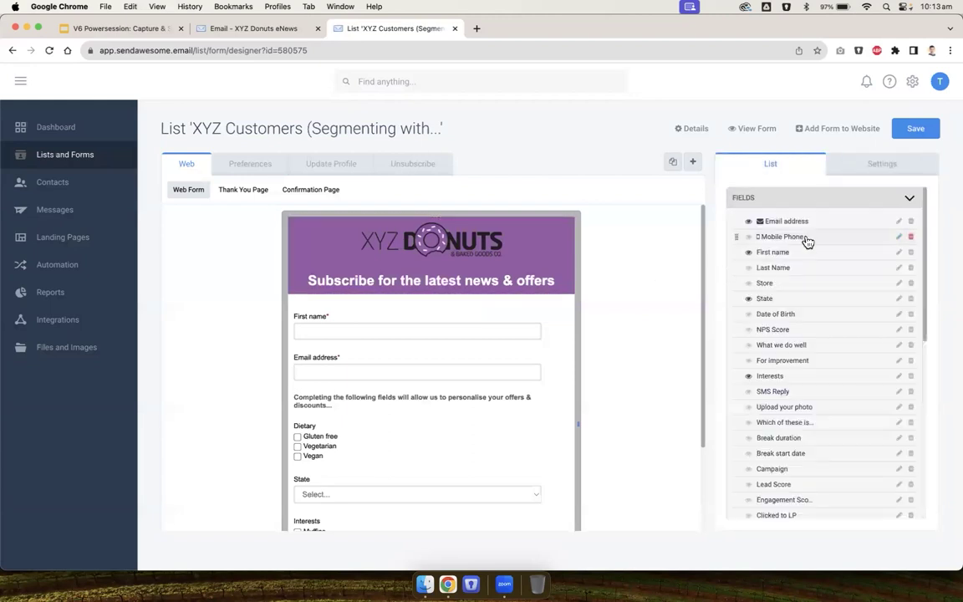
{"action": "left_click", "coordinate": [808, 197]}
{"action": "left_click", "coordinate": [805, 225]}
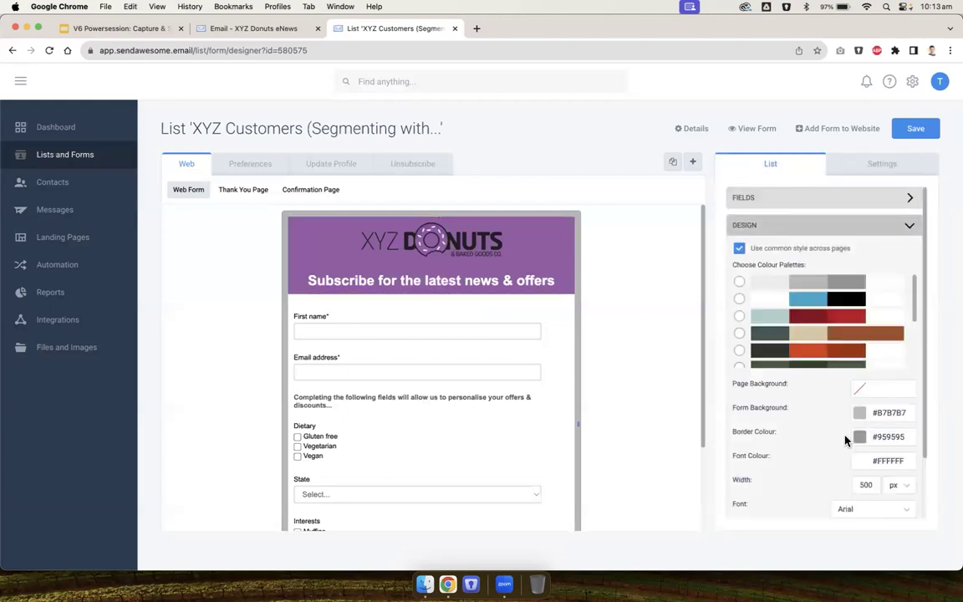
{"action": "left_click", "coordinate": [860, 413]}
{"action": "left_click", "coordinate": [916, 519]}
{"action": "left_click", "coordinate": [914, 519]}
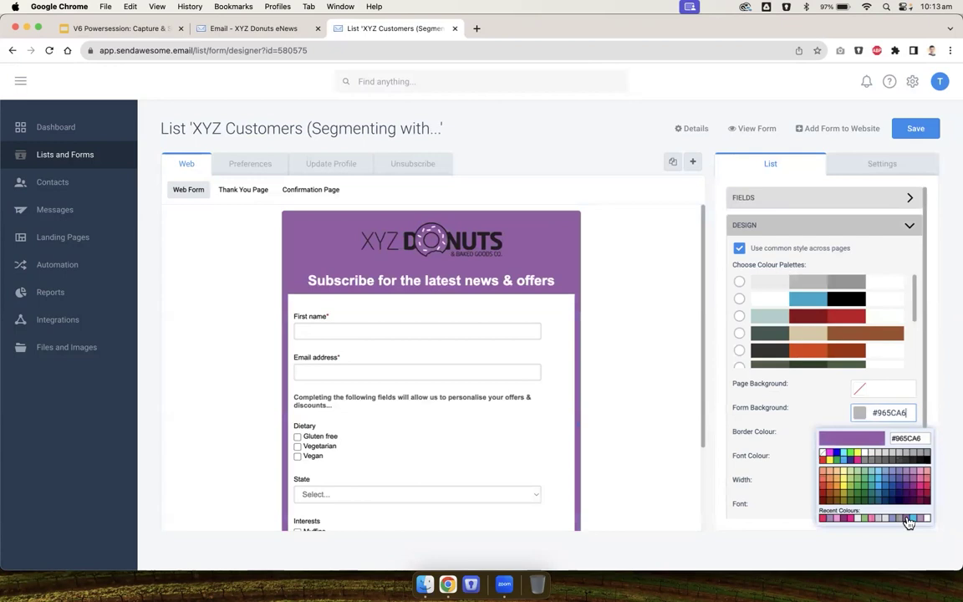
{"action": "left_click", "coordinate": [780, 449]}
- Reopen the form's header block, close its text editor and save the web form
{"action": "left_click", "coordinate": [521, 277]}
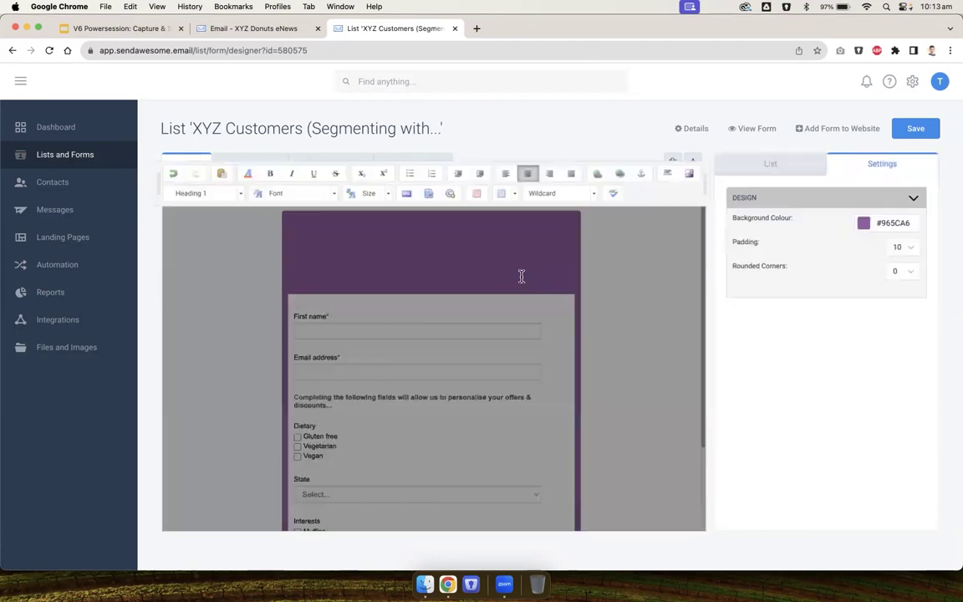
{"action": "left_click", "coordinate": [654, 343]}
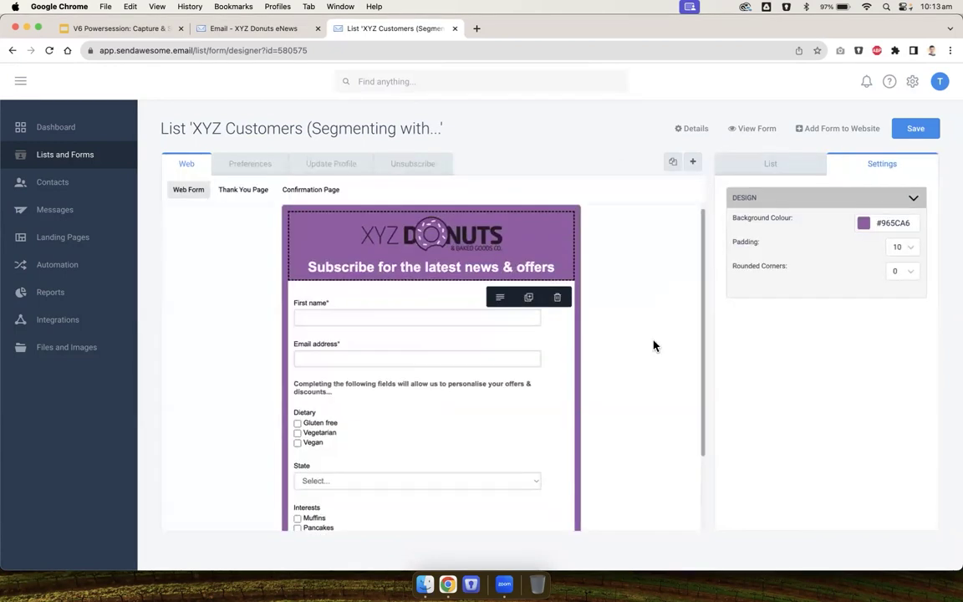
{"action": "left_click", "coordinate": [917, 130]}
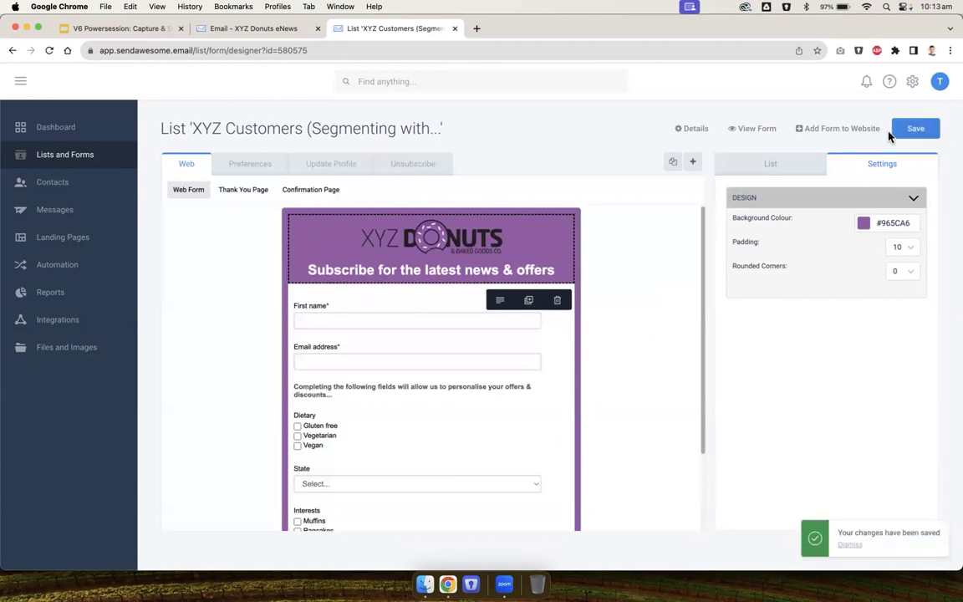
- Review the form's website embed code and direct web form URL, and close the dialog
{"action": "left_click", "coordinate": [841, 131]}
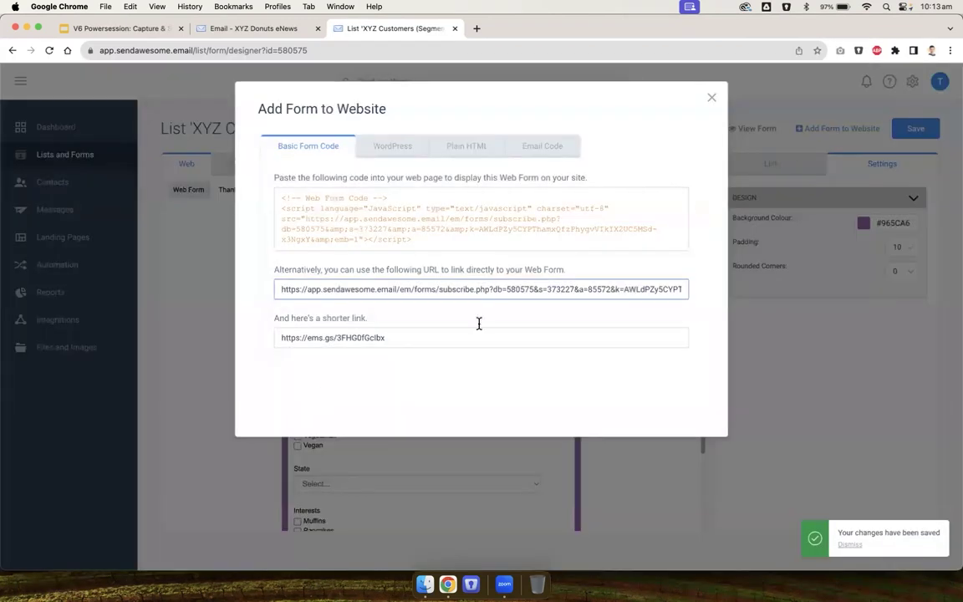
{"action": "left_click", "coordinate": [398, 289]}
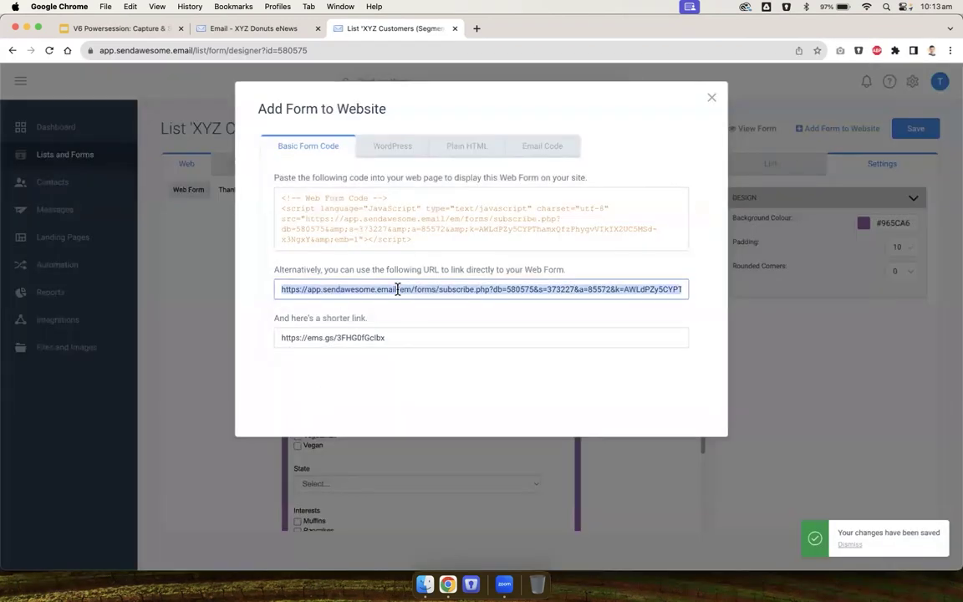
{"action": "left_click", "coordinate": [712, 98]}
- Open the live form and submit a test entry with Gluten free, state QLD and interests Waffles, Donuts and Cakes
{"action": "left_click", "coordinate": [651, 246]}
{"action": "scroll", "coordinate": [651, 246], "scroll_direction": "down", "scroll_amount": 3}
{"action": "left_click", "coordinate": [745, 130]}
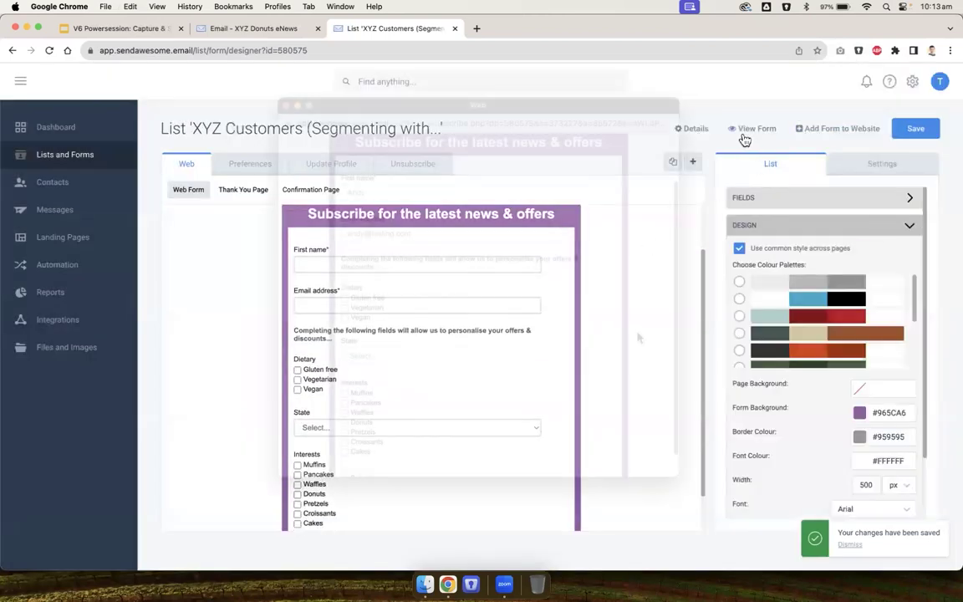
{"action": "left_click", "coordinate": [344, 282]}
{"action": "left_click", "coordinate": [366, 341]}
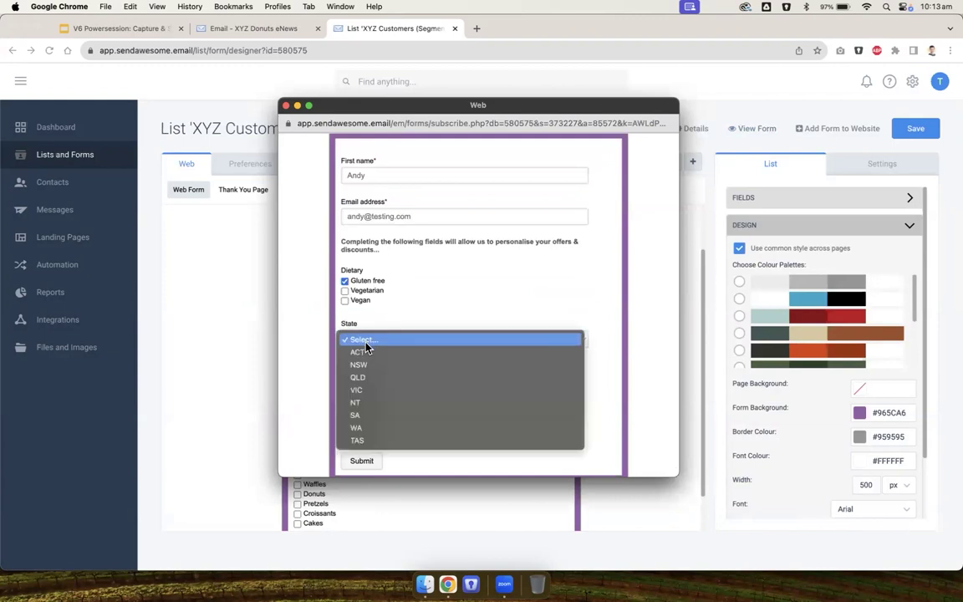
{"action": "left_click", "coordinate": [361, 377]}
{"action": "left_click", "coordinate": [344, 405]}
{"action": "left_click", "coordinate": [344, 395]}
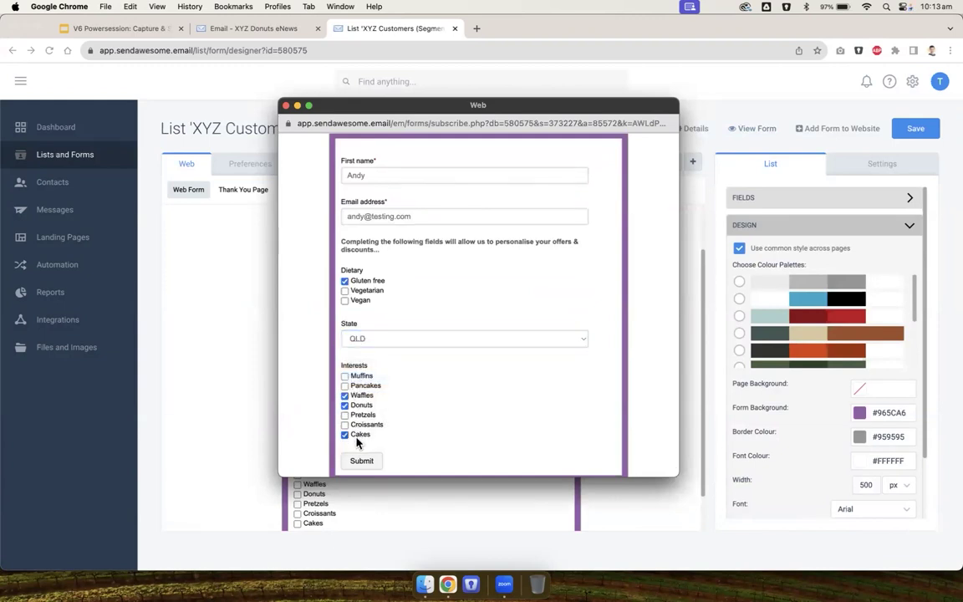
{"action": "left_click", "coordinate": [361, 461]}
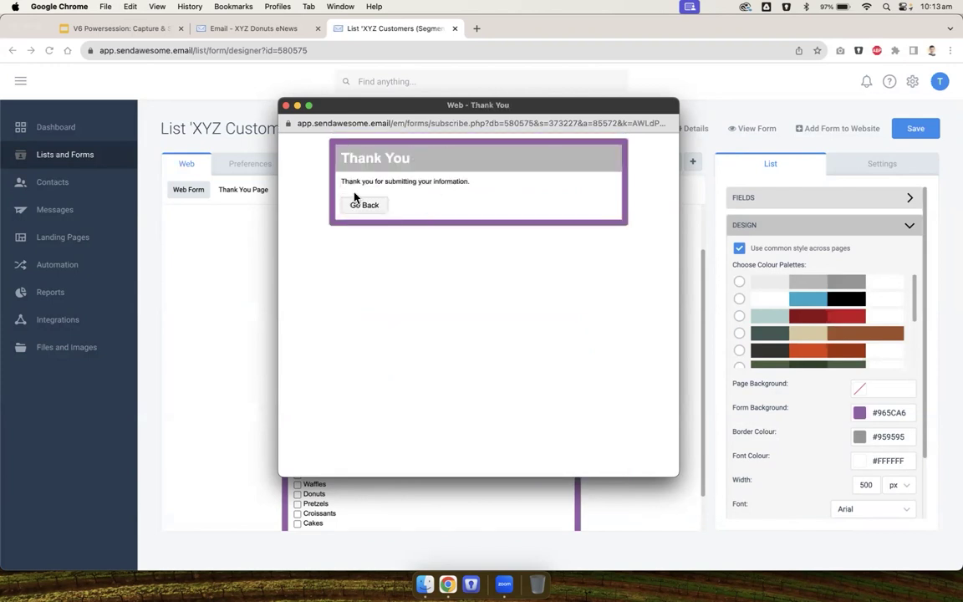
- Close the live form window, view the Thank You Page design and return to the Web Form page
{"action": "left_click", "coordinate": [286, 107]}
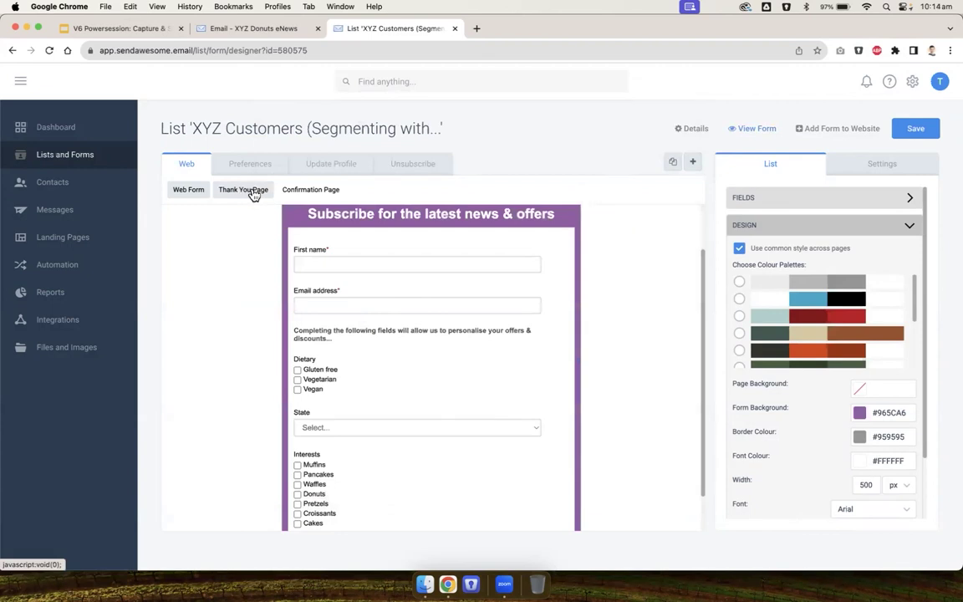
{"action": "left_click", "coordinate": [253, 194]}
{"action": "left_click", "coordinate": [191, 191]}
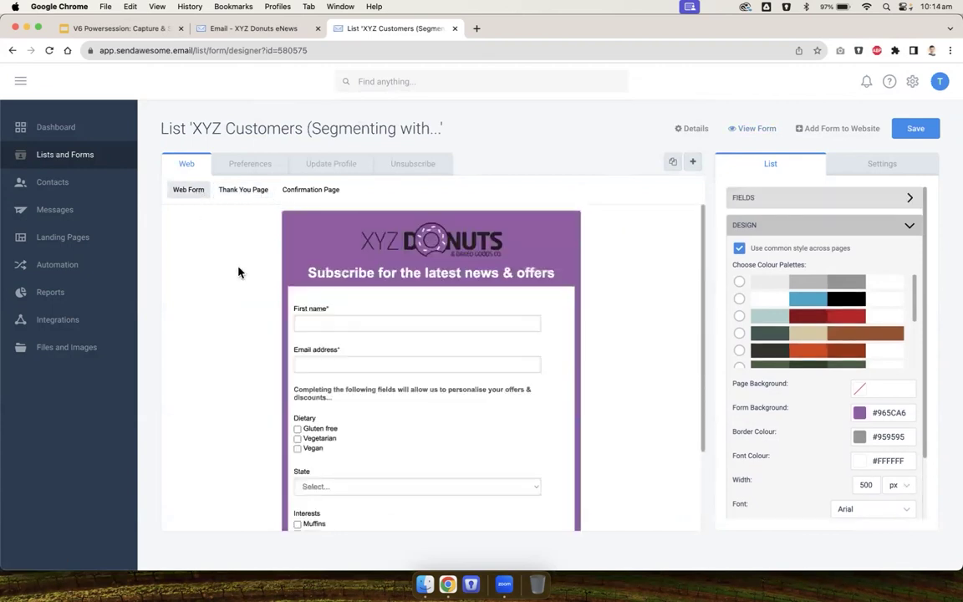
- Open the list's contacts and examine the email address, first name, state and interests in the newly submitted record
{"action": "left_click", "coordinate": [67, 189]}
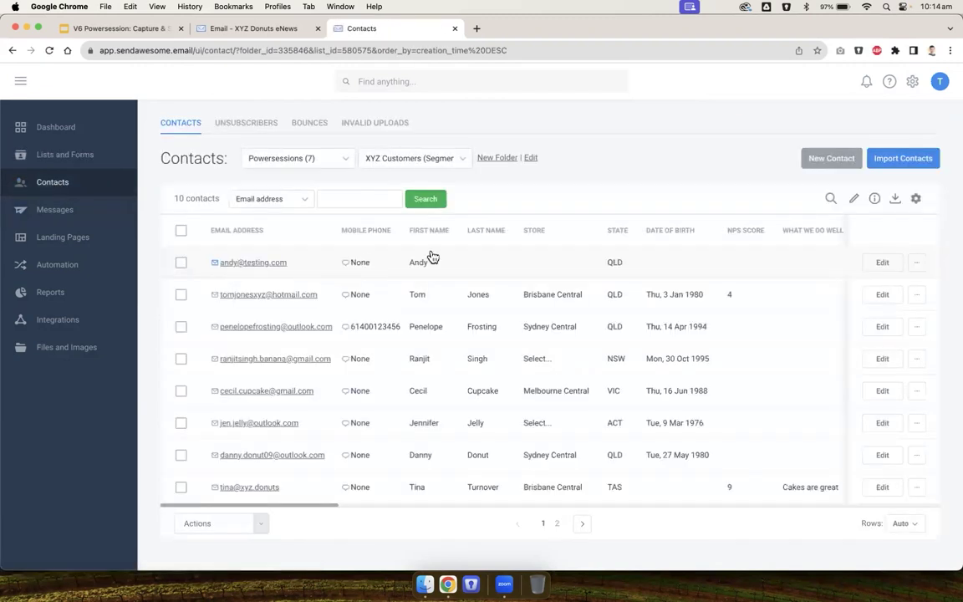
{"action": "left_click_drag", "start_coordinate": [205, 272], "coordinate": [464, 266]}
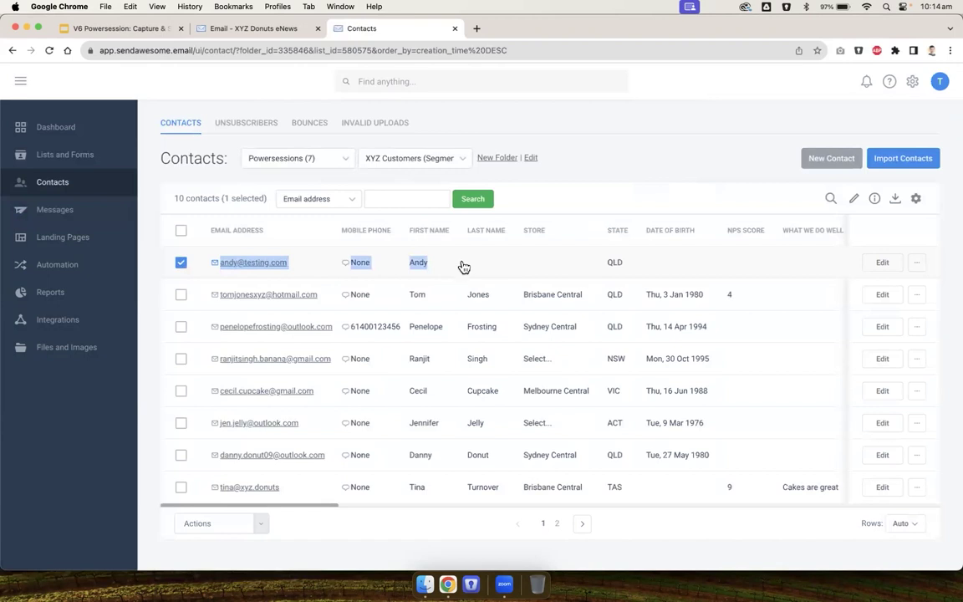
{"action": "left_click", "coordinate": [464, 267]}
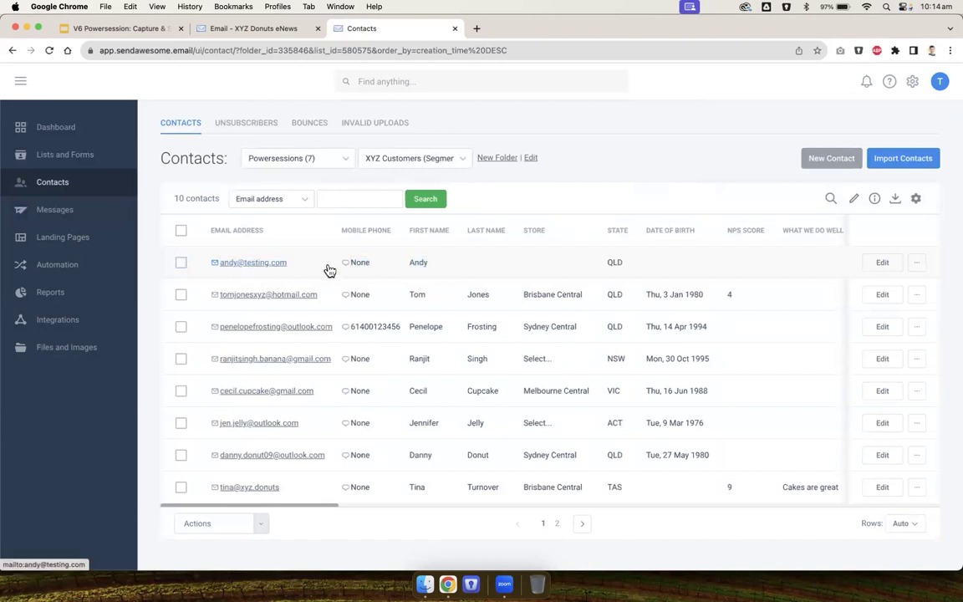
{"action": "left_click_drag", "start_coordinate": [398, 267], "coordinate": [566, 267]}
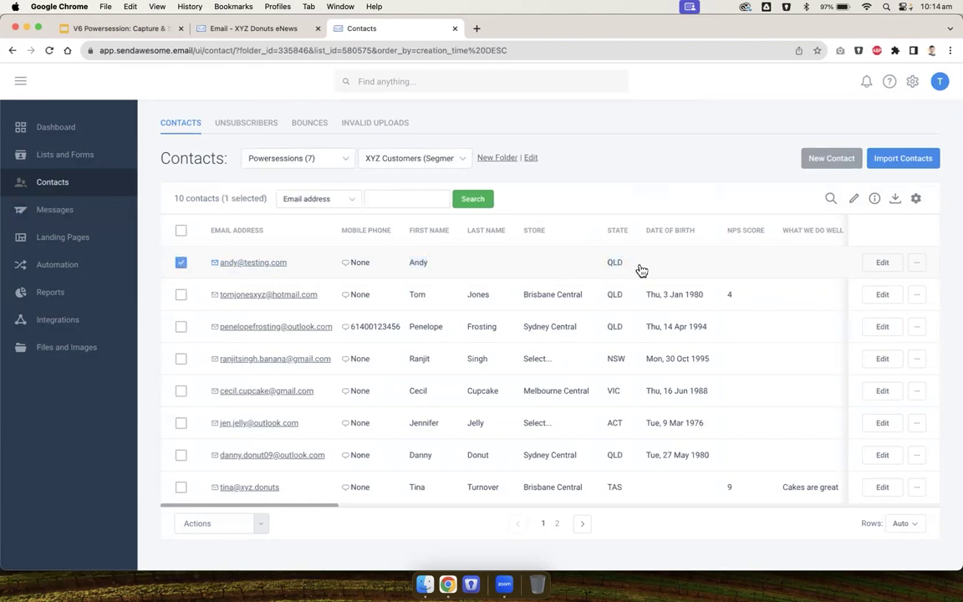
{"action": "scroll", "coordinate": [640, 268], "scroll_direction": "right", "scroll_amount": 5}
{"action": "scroll", "coordinate": [640, 269], "scroll_direction": "right", "scroll_amount": 3}
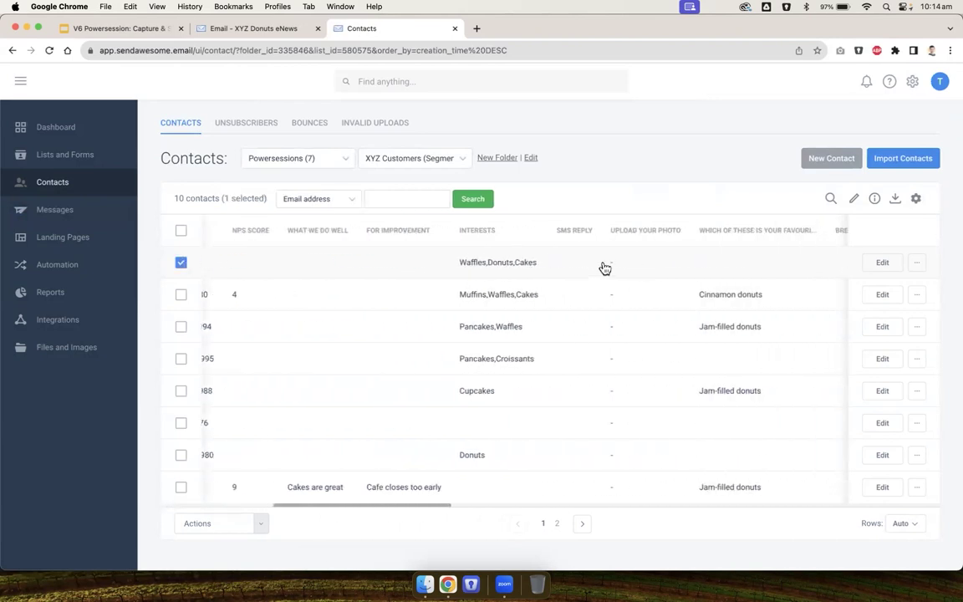
{"action": "left_click_drag", "start_coordinate": [460, 264], "coordinate": [514, 266]}
{"action": "left_click", "coordinate": [652, 267]}
- Examine the Dietary value in the newly submitted contact's record and return to the first columns
{"action": "scroll", "coordinate": [737, 267], "scroll_direction": "right", "scroll_amount": 5}
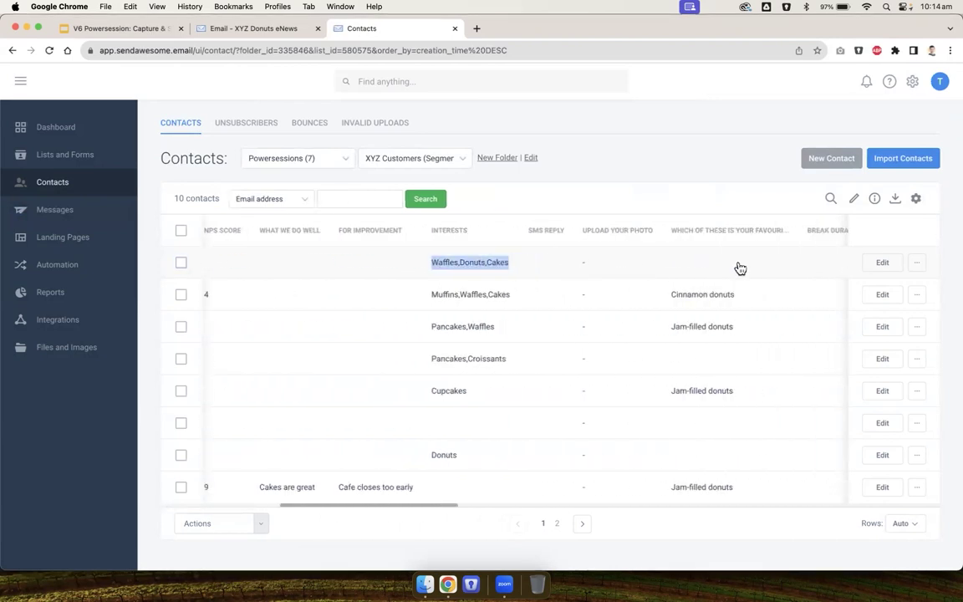
{"action": "scroll", "coordinate": [741, 268], "scroll_direction": "right", "scroll_amount": 10}
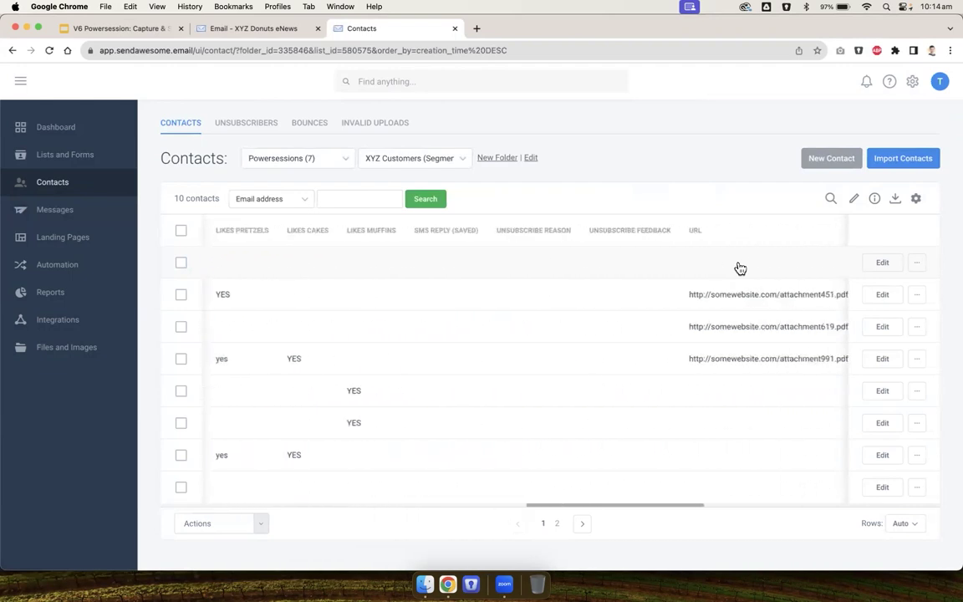
{"action": "scroll", "coordinate": [741, 268], "scroll_direction": "right", "scroll_amount": 10}
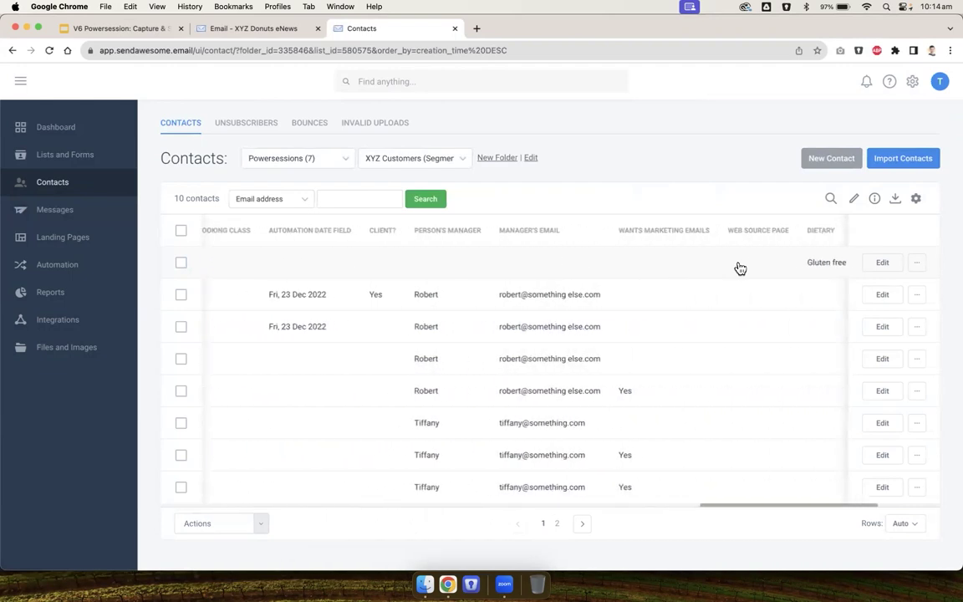
{"action": "left_click_drag", "start_coordinate": [527, 271], "coordinate": [589, 271]}
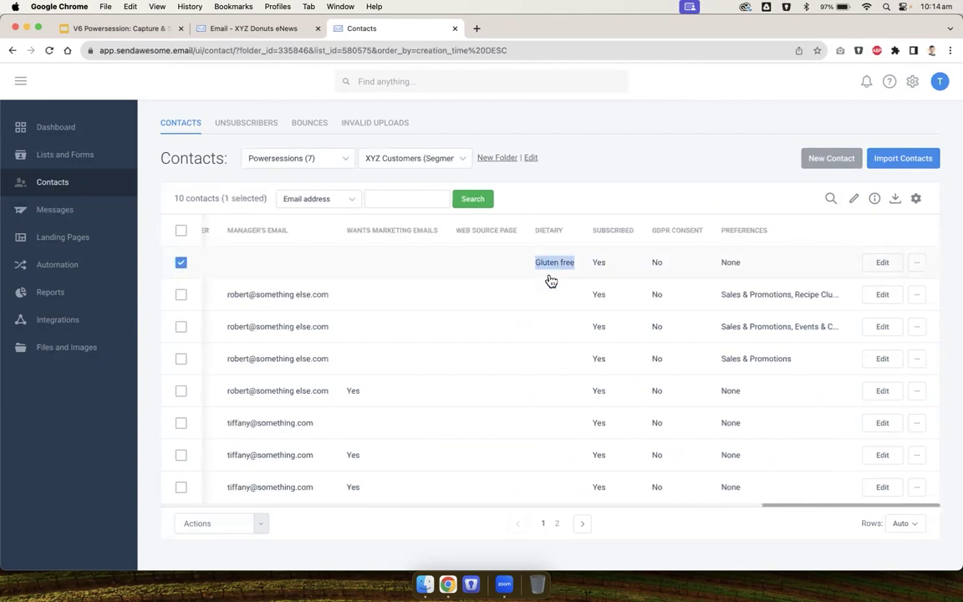
{"action": "scroll", "coordinate": [543, 275], "scroll_direction": "left", "scroll_amount": 2}
{"action": "scroll", "coordinate": [544, 275], "scroll_direction": "left", "scroll_amount": 15}
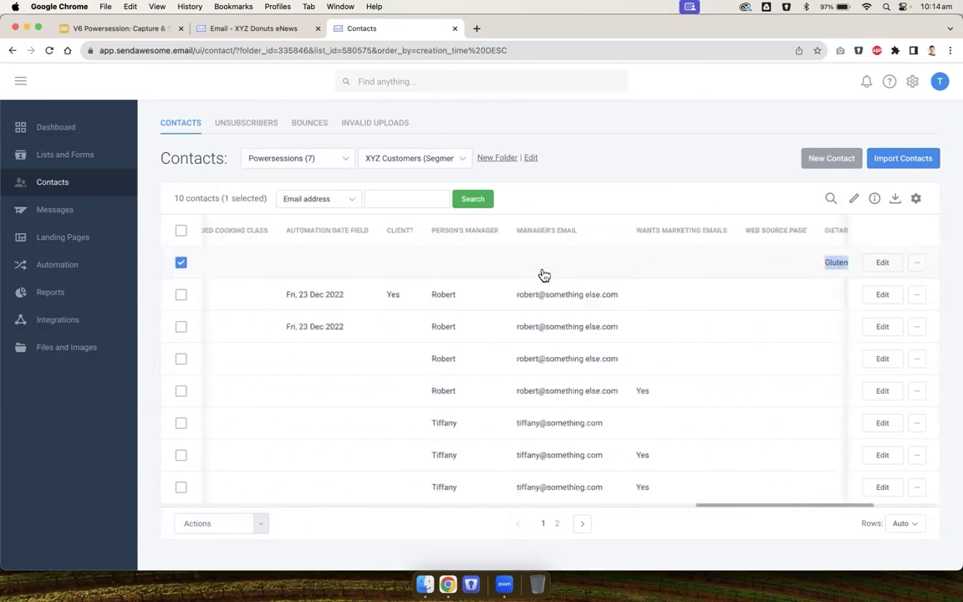
{"action": "scroll", "coordinate": [544, 275], "scroll_direction": "left", "scroll_amount": 10}
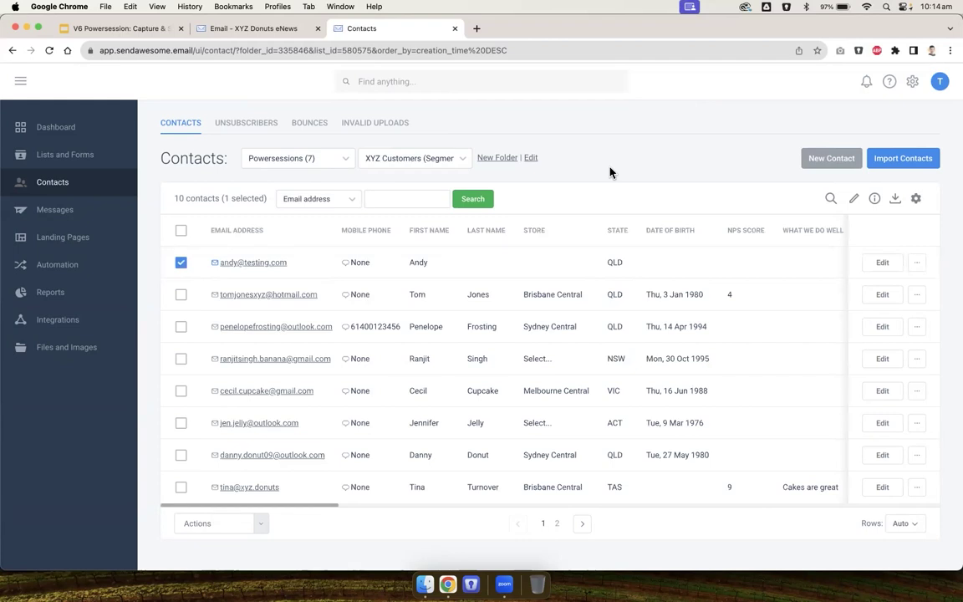
- Switch to the Google Slides presentation and display slide 8, Form design tips
{"action": "left_click", "coordinate": [136, 29]}
{"action": "left_click", "coordinate": [77, 456]}
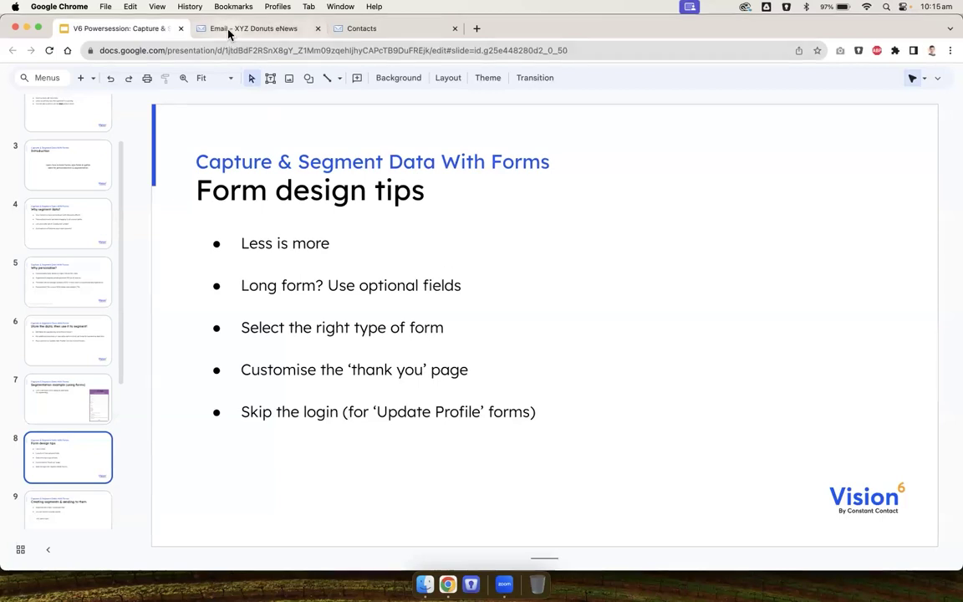
- Leave the XYZ Donuts eNews editor, open the XYZ Customers (Segmenting with forms) list's form and inspect its text block about personalised offers
{"action": "left_click", "coordinate": [205, 28]}
{"action": "left_click", "coordinate": [59, 155]}
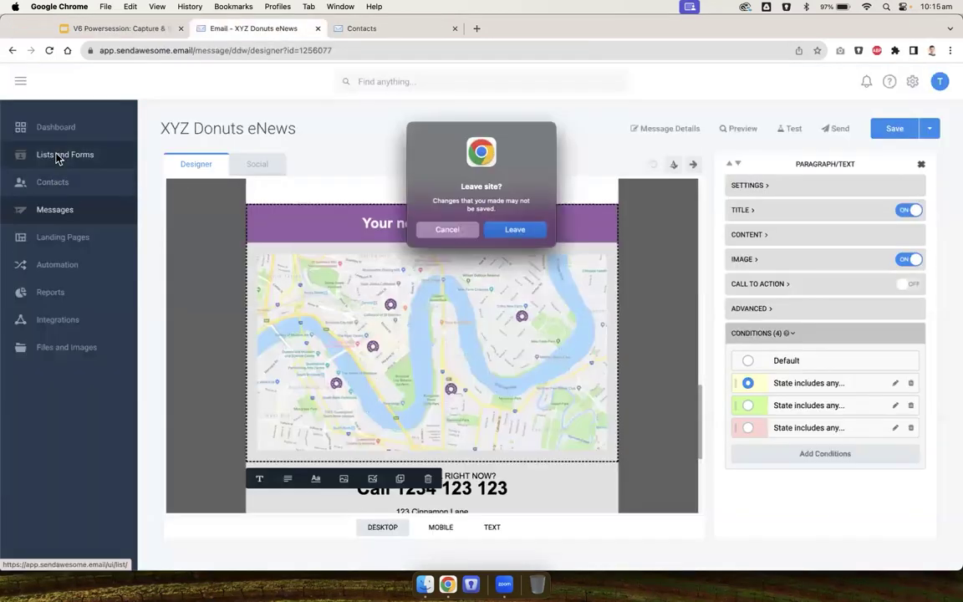
{"action": "left_click", "coordinate": [499, 228]}
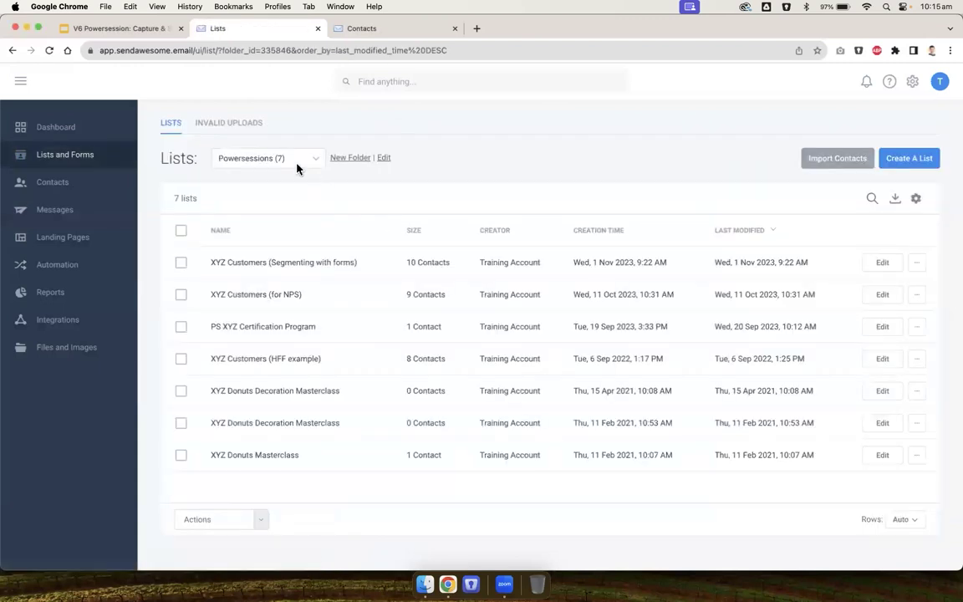
{"action": "double_click", "coordinate": [293, 263]}
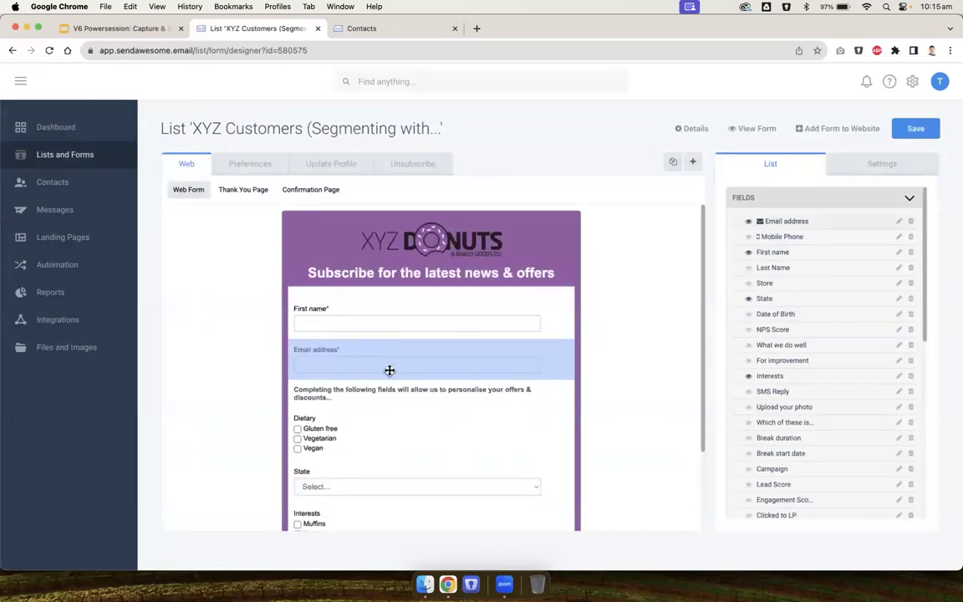
{"action": "left_click", "coordinate": [383, 395]}
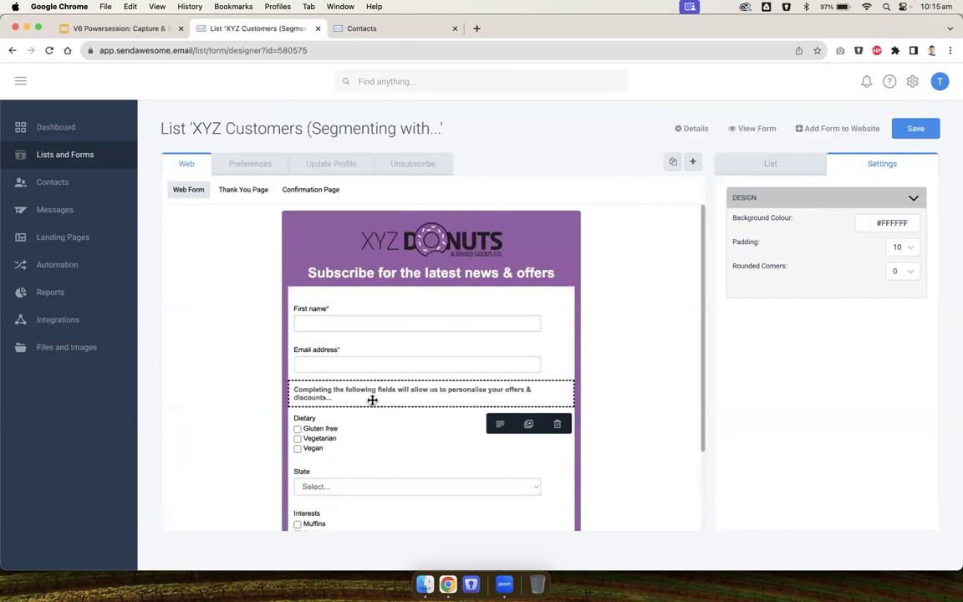
{"action": "left_click", "coordinate": [602, 381]}
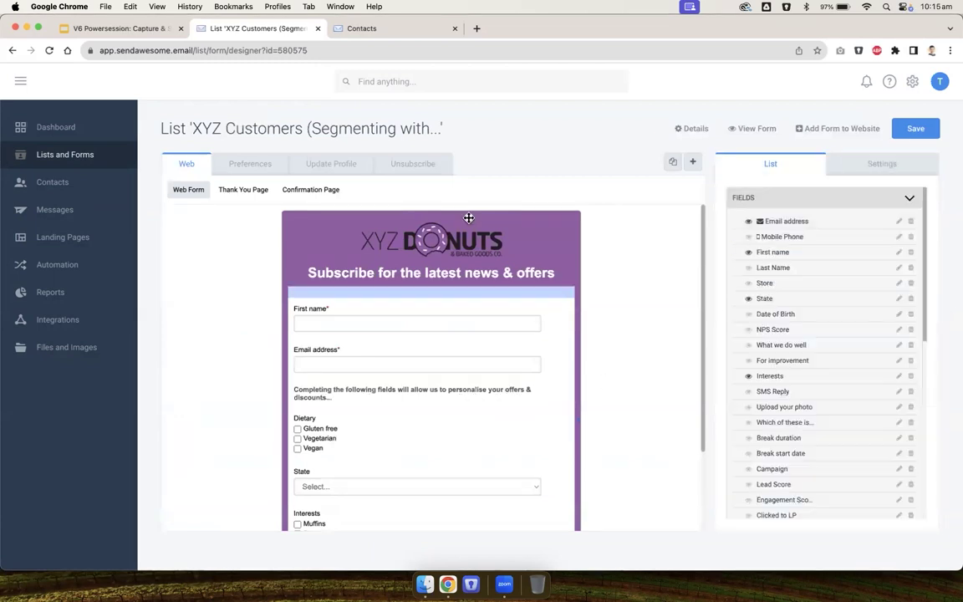
- Check the Form design tips slide again, rename the Web form as Subscribe and save the list's forms
{"action": "left_click", "coordinate": [158, 32]}
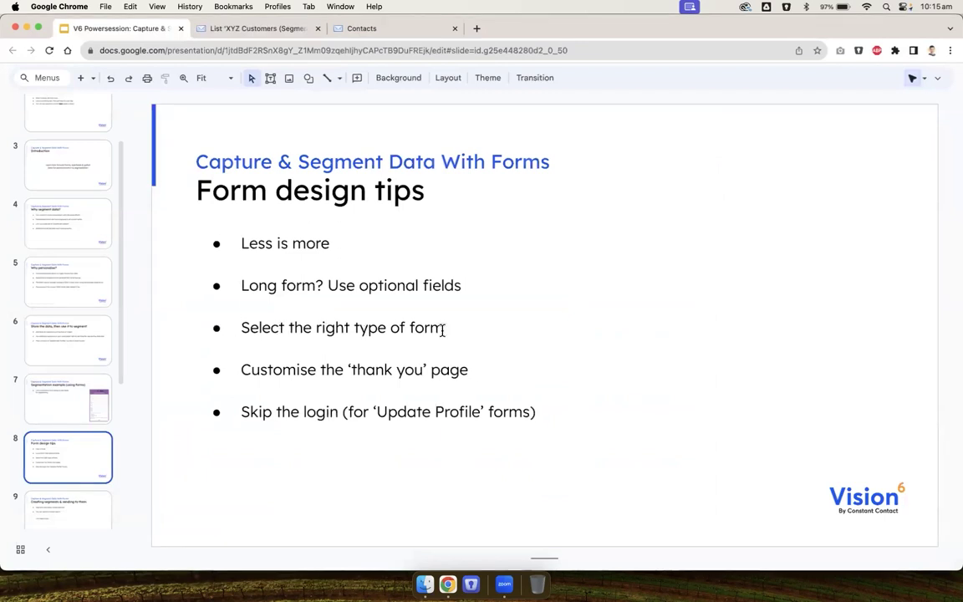
{"action": "left_click", "coordinate": [235, 29]}
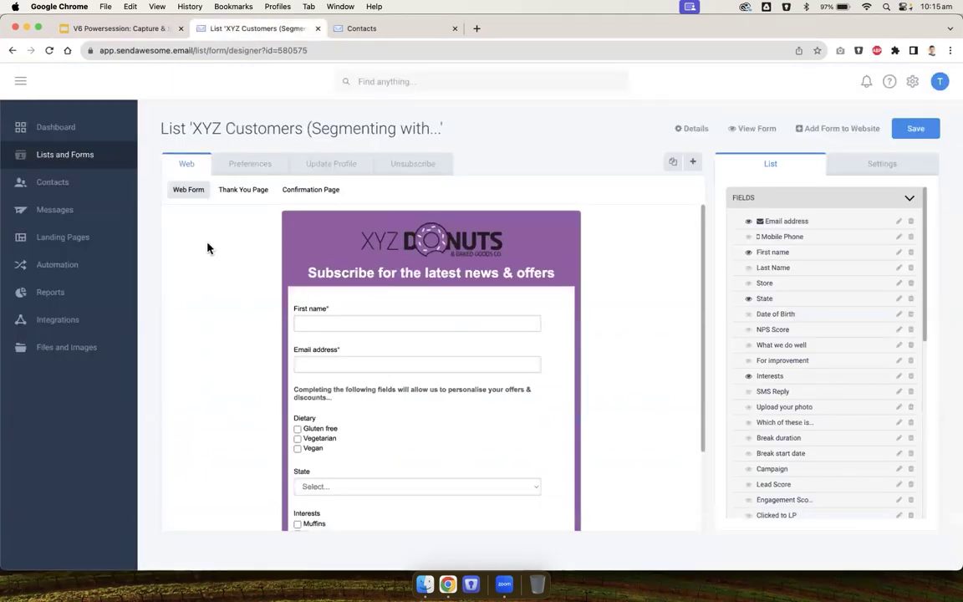
{"action": "double_click", "coordinate": [185, 167]}
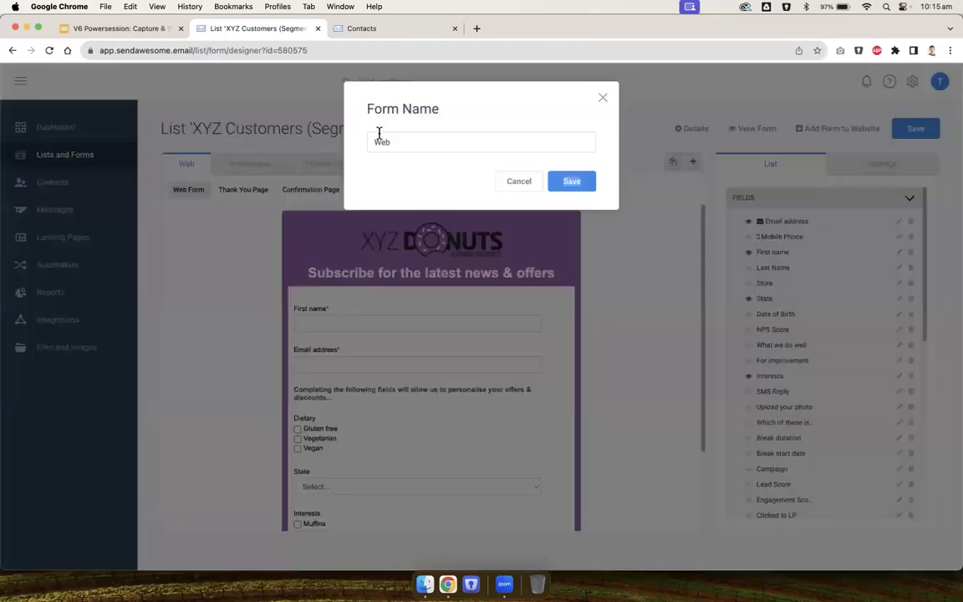
{"action": "double_click", "coordinate": [408, 149]}
{"action": "type", "text": "Subscribe"}
{"action": "left_click", "coordinate": [560, 182]}
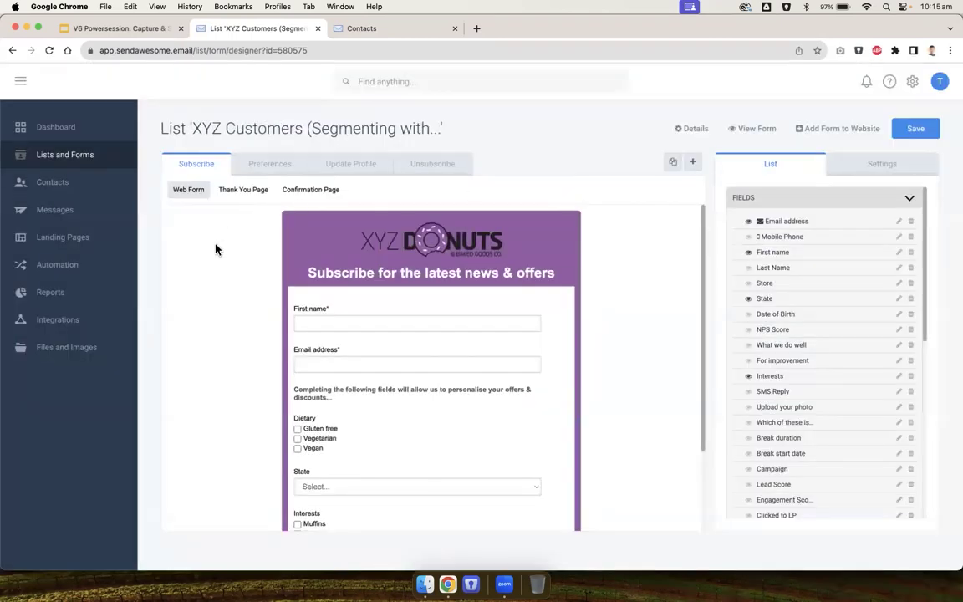
{"action": "left_click", "coordinate": [912, 128]}
- Consult the Form design tips slide once more and return to the form designer
{"action": "left_click", "coordinate": [130, 28]}
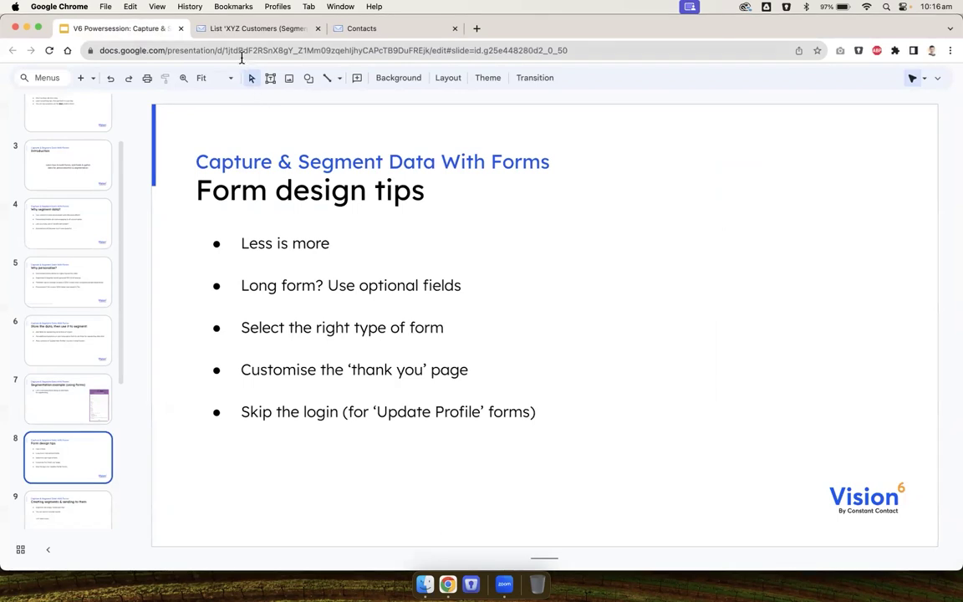
{"action": "left_click", "coordinate": [223, 28]}
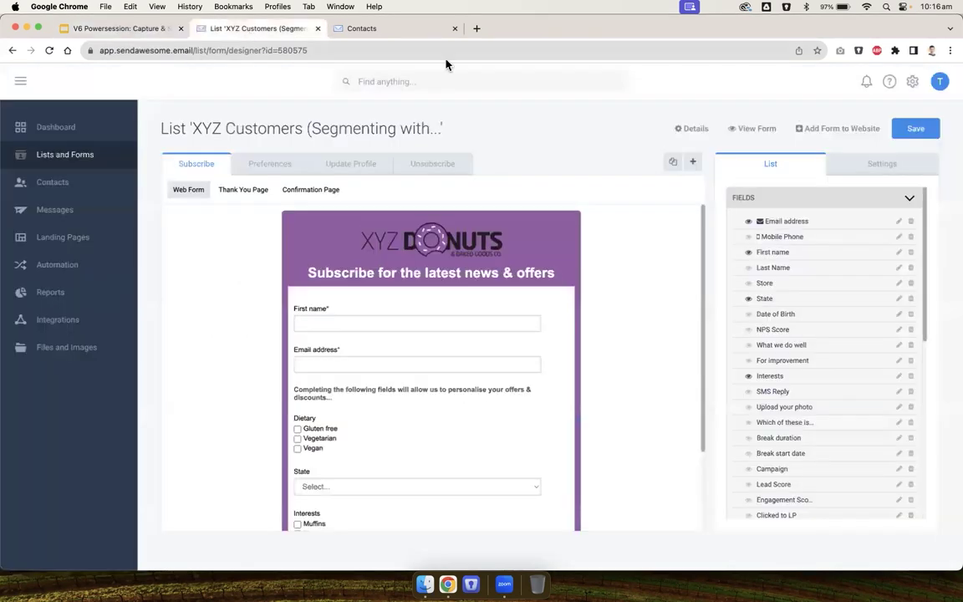
- View the available help resources and open the Integrations page
{"action": "left_click", "coordinate": [890, 81]}
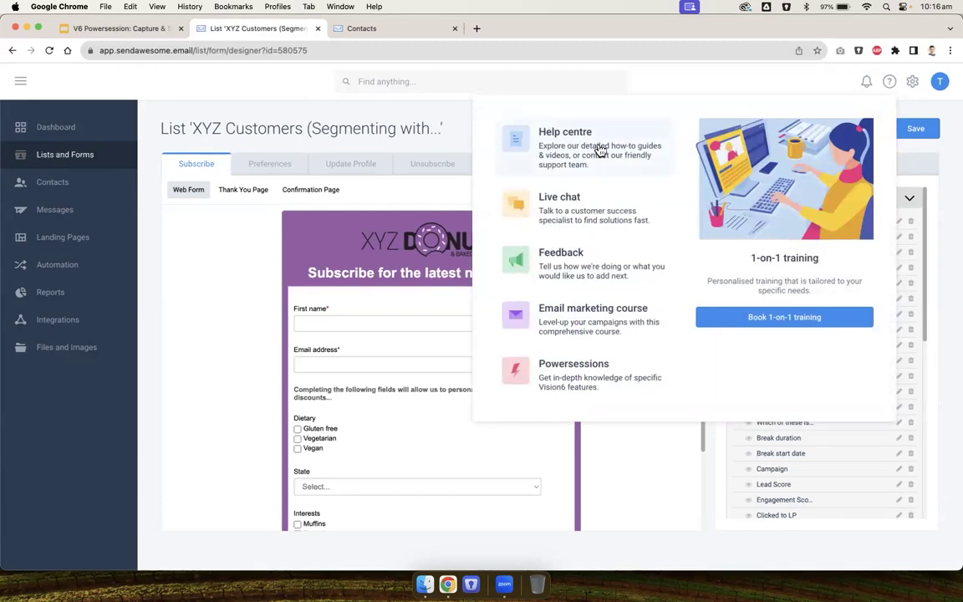
{"action": "left_click", "coordinate": [58, 319]}
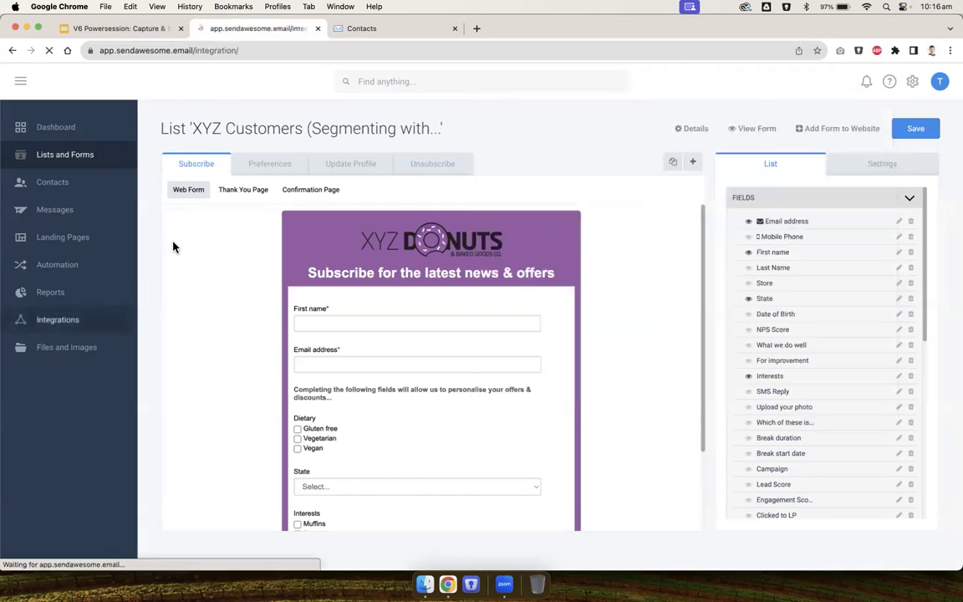